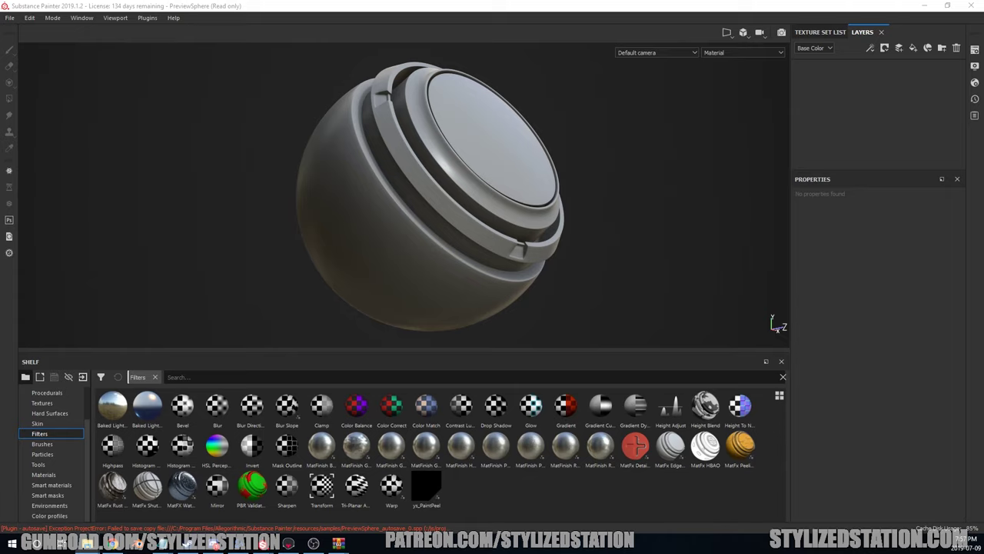
Import the ys_PaintPeel.sbsar resource with its usage set to filter into the current session.
drag(218, 447, 229, 472)
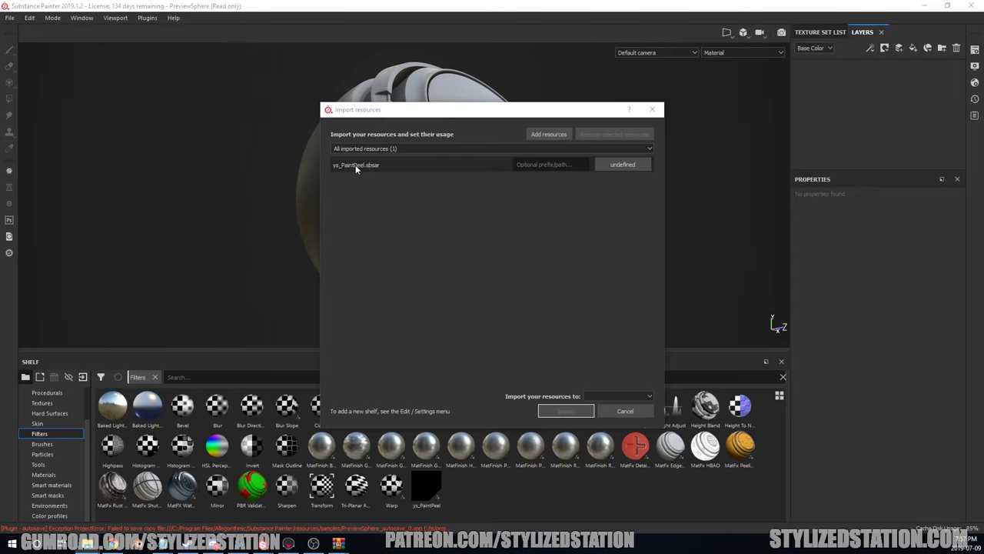
click(624, 164)
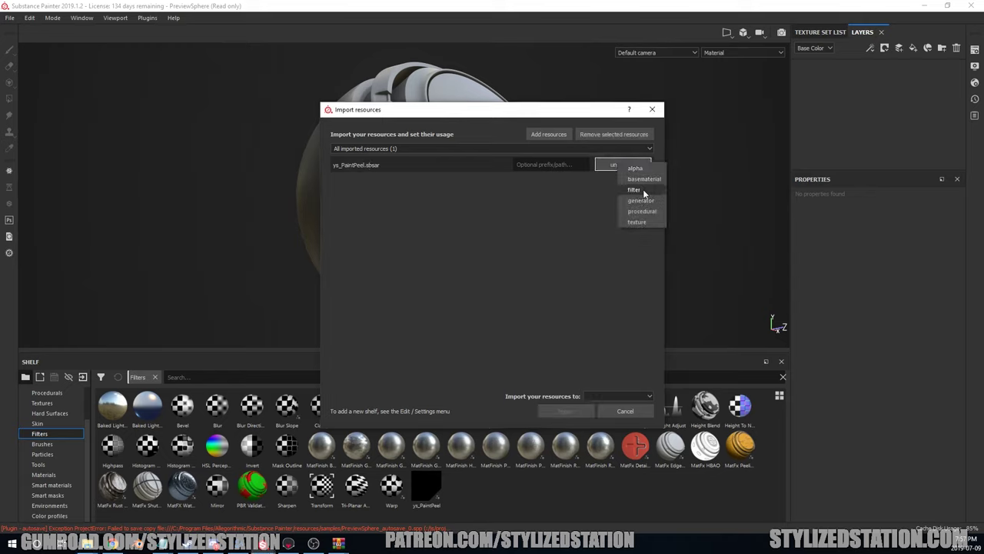
click(643, 191)
click(594, 396)
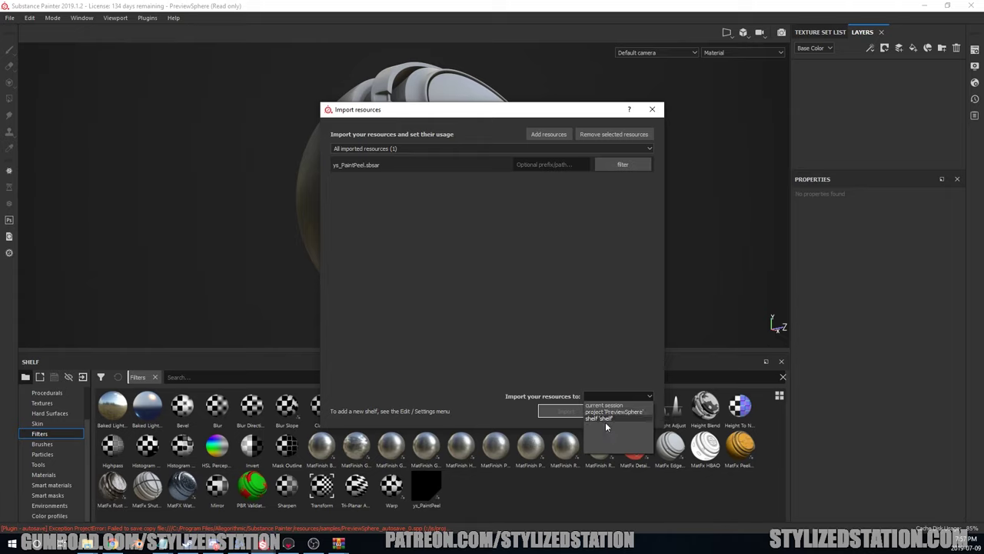
click(604, 404)
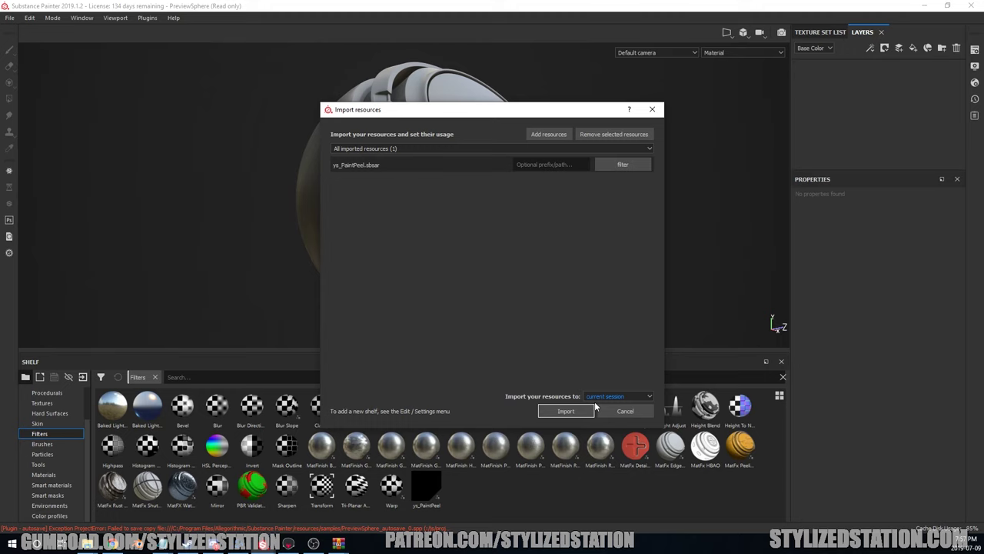
click(567, 411)
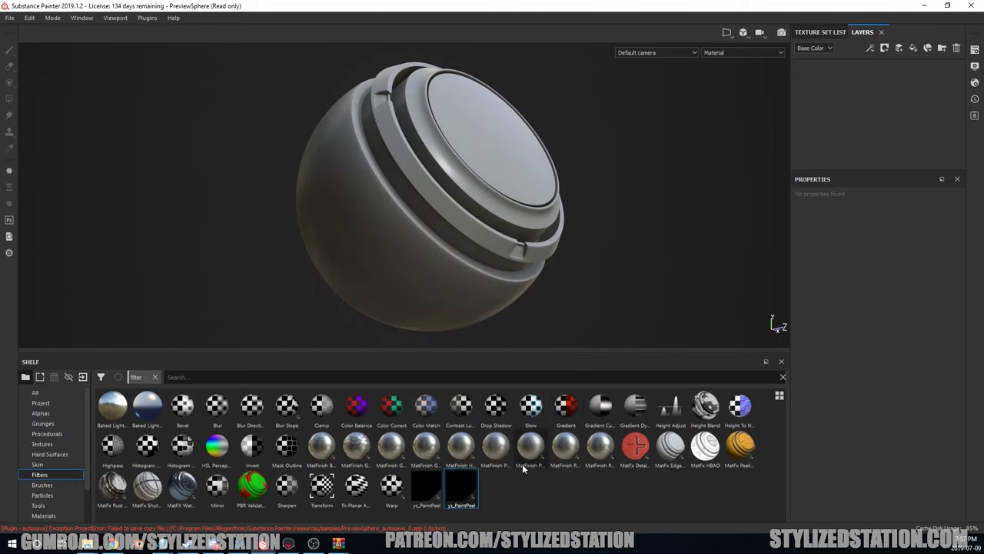
Set the ys_PaintPeel_icon image from the Desktop as the custom preview of the newly imported ys_PaintPeel filter.
right_click(465, 482)
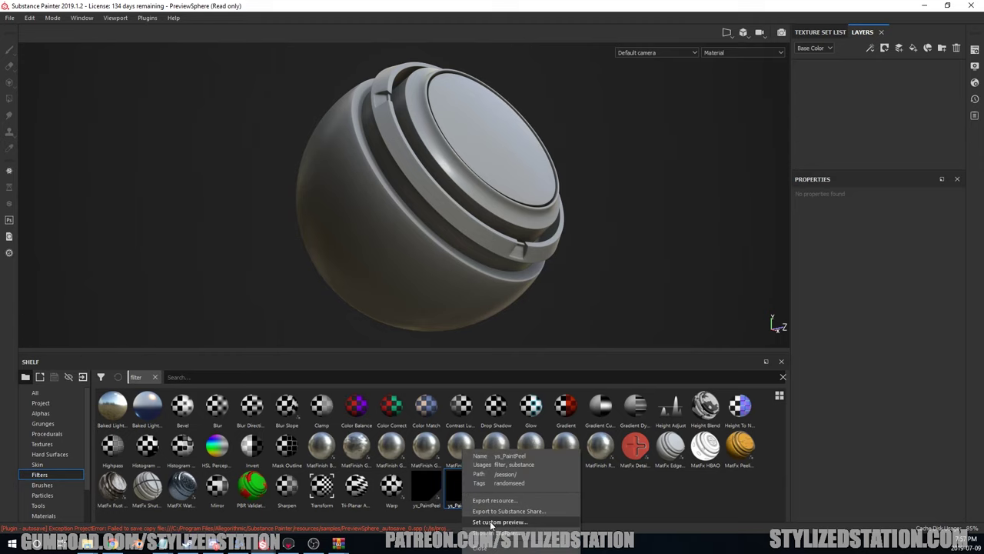
click(480, 522)
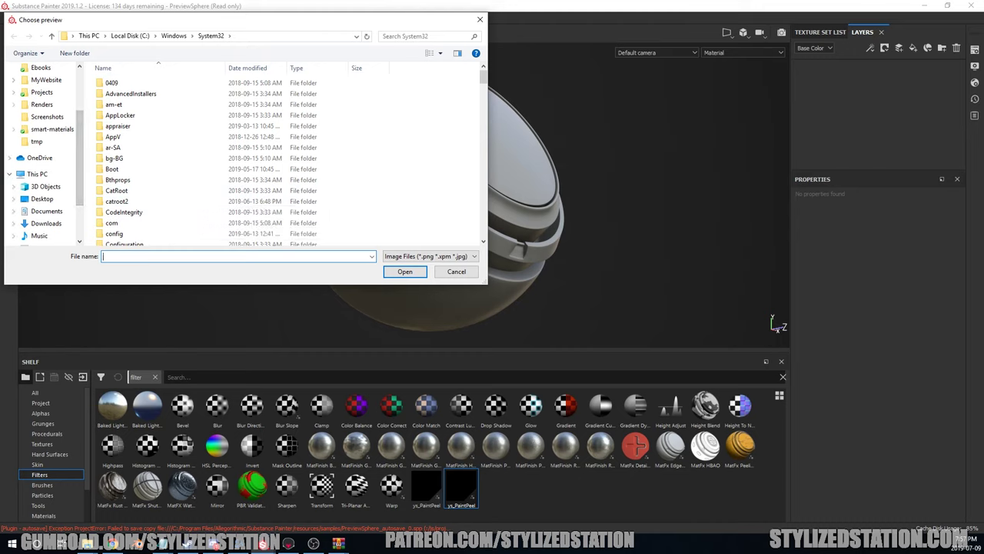
click(42, 198)
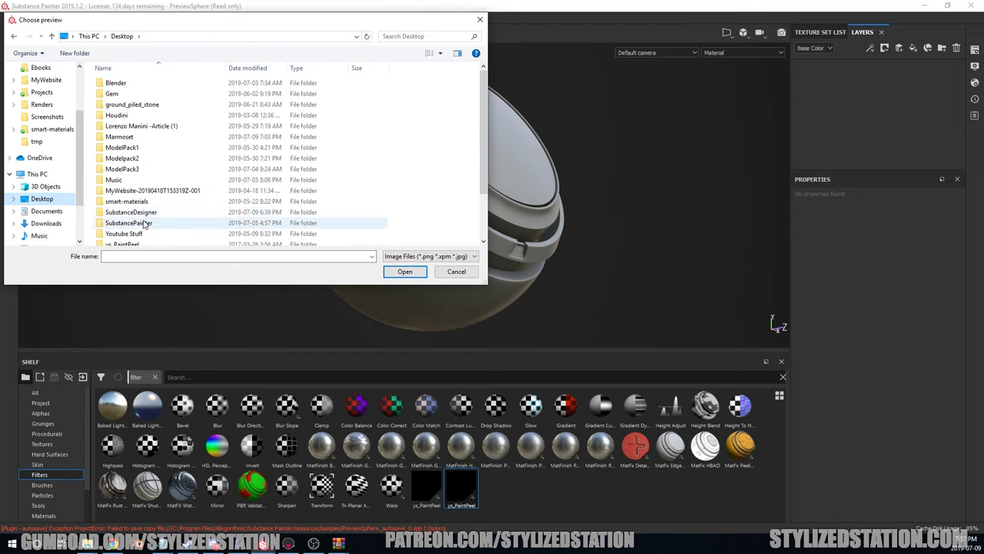
scroll(134, 154, down, 2)
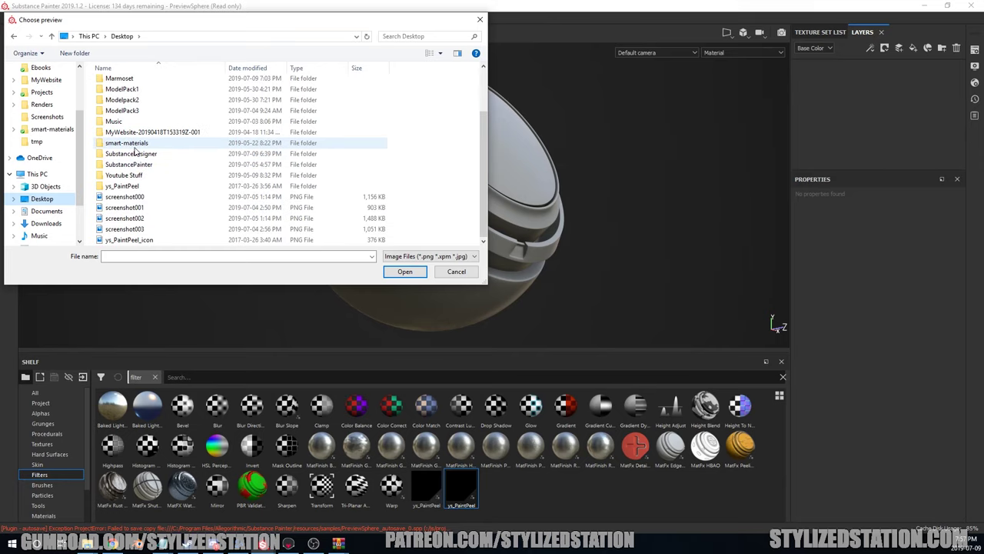
double_click(127, 239)
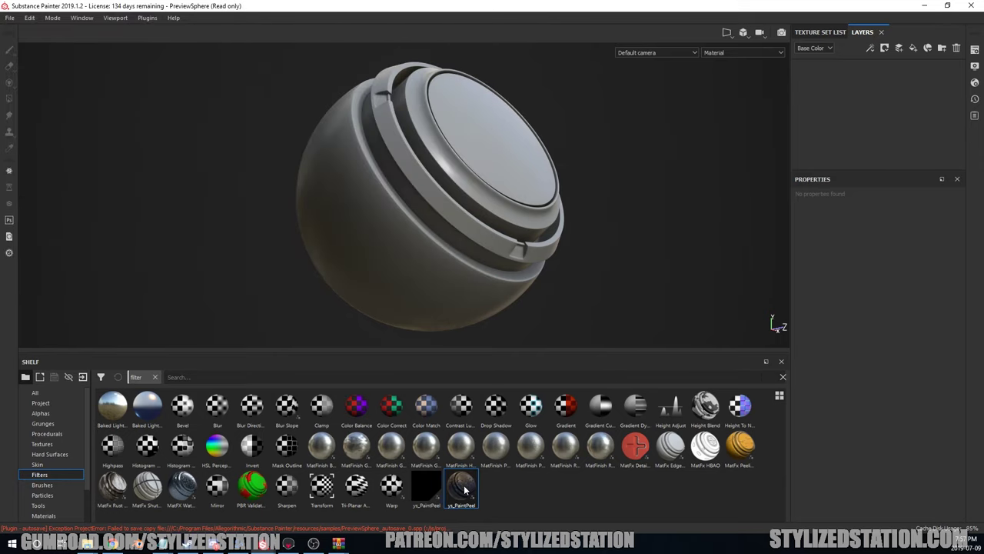
mouse_move(464, 489)
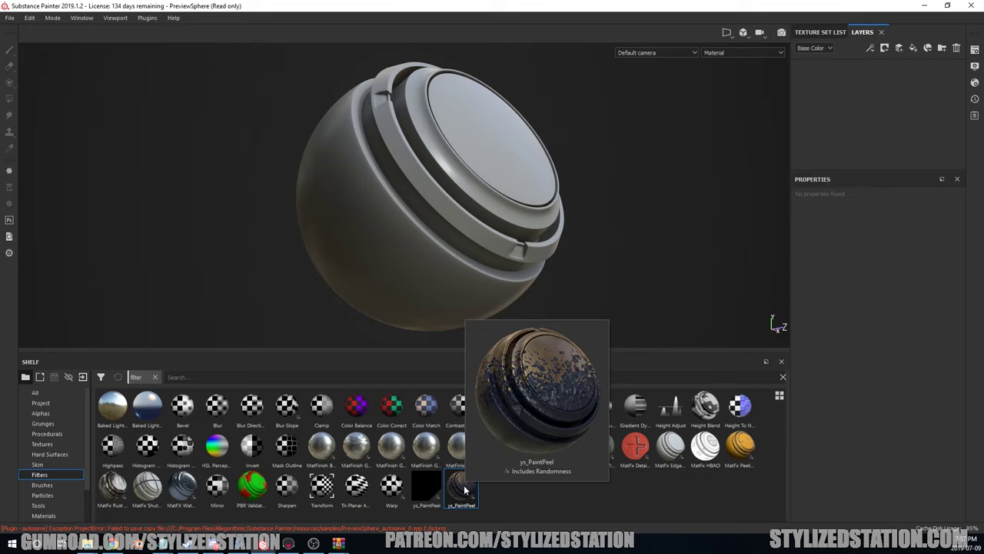
click(312, 543)
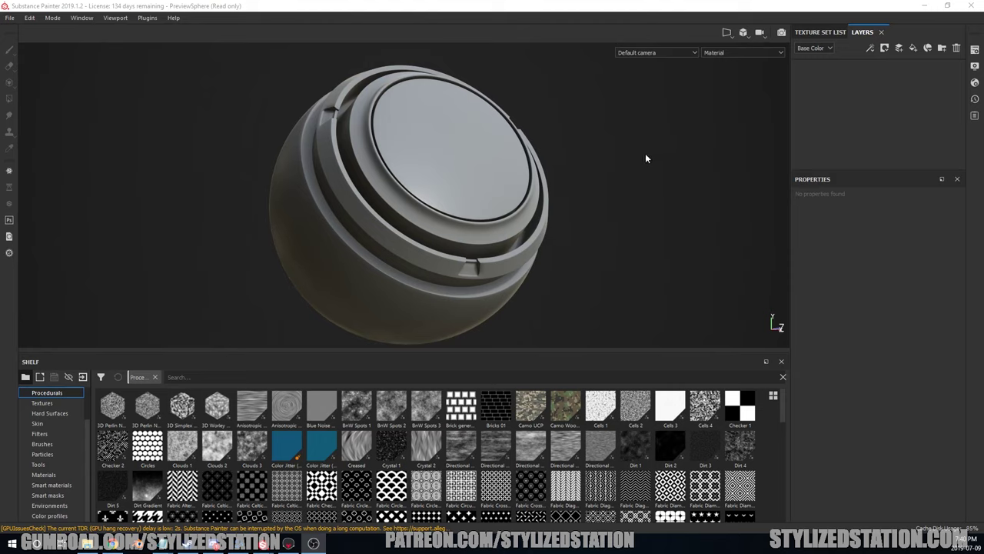
Remove the existing Age user channel from the texture set's channel list.
click(974, 50)
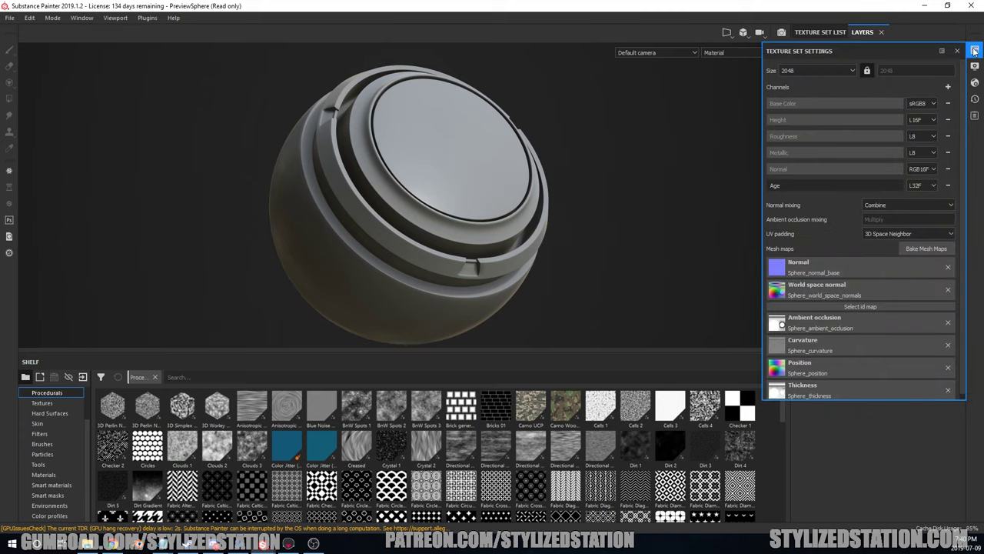
click(770, 185)
click(947, 185)
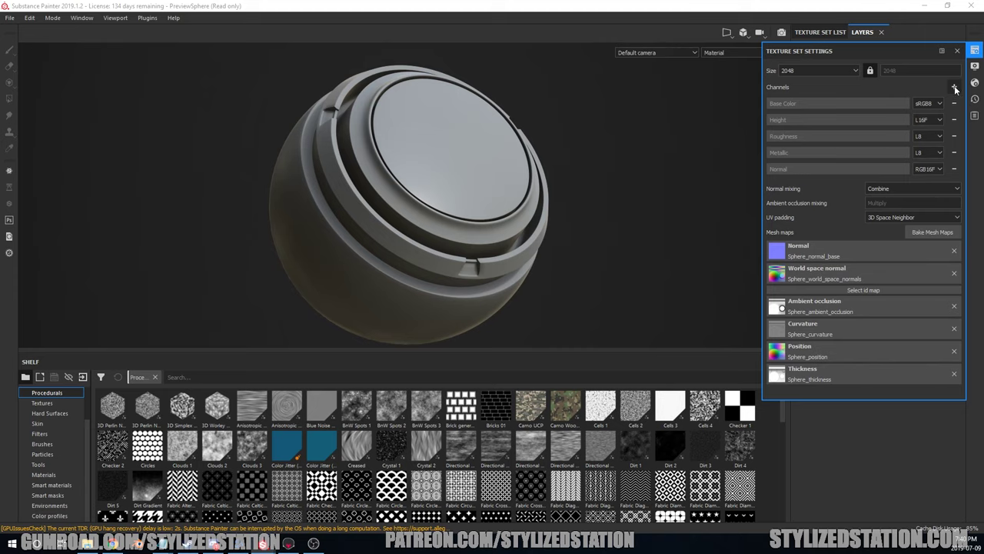
Add the User0 channel to the texture set and name it Age.
click(954, 87)
click(936, 261)
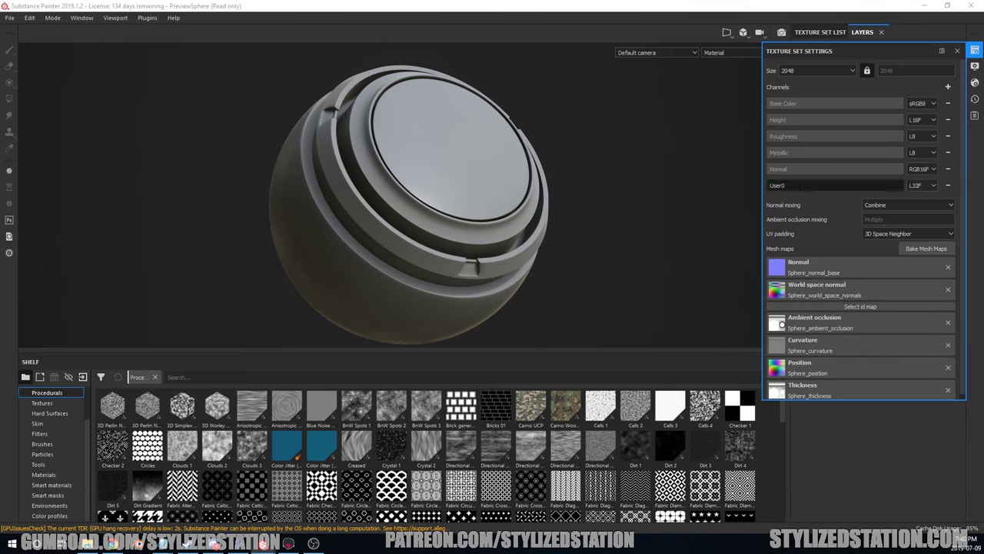
click(771, 186)
text(Age)
click(958, 51)
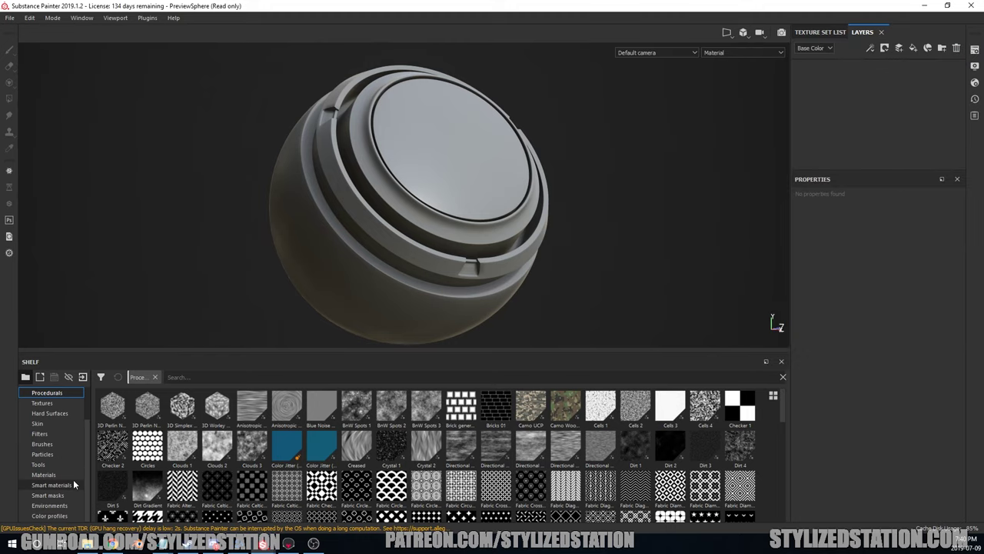
Add the Brass_Old smart material to the layer stack as the base material.
click(49, 485)
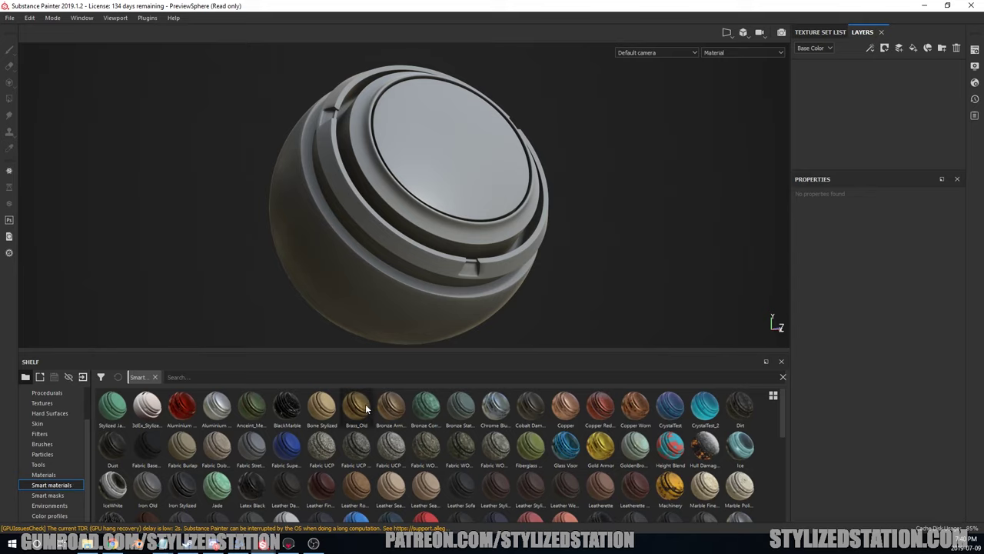
mouse_move(366, 409)
drag(356, 415, 831, 142)
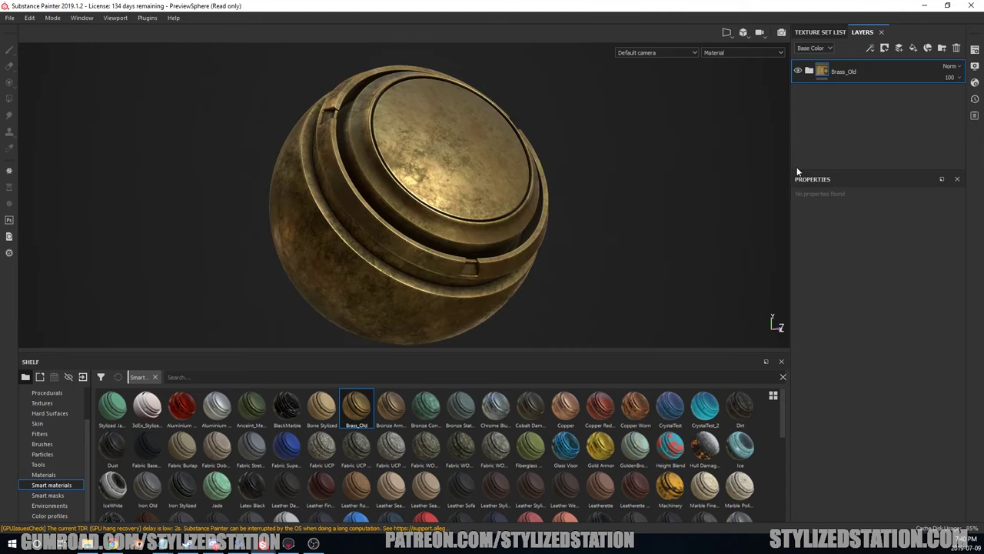
Search the materials for "paint" and add Steel Painted as a layer above Brass_Old.
click(57, 474)
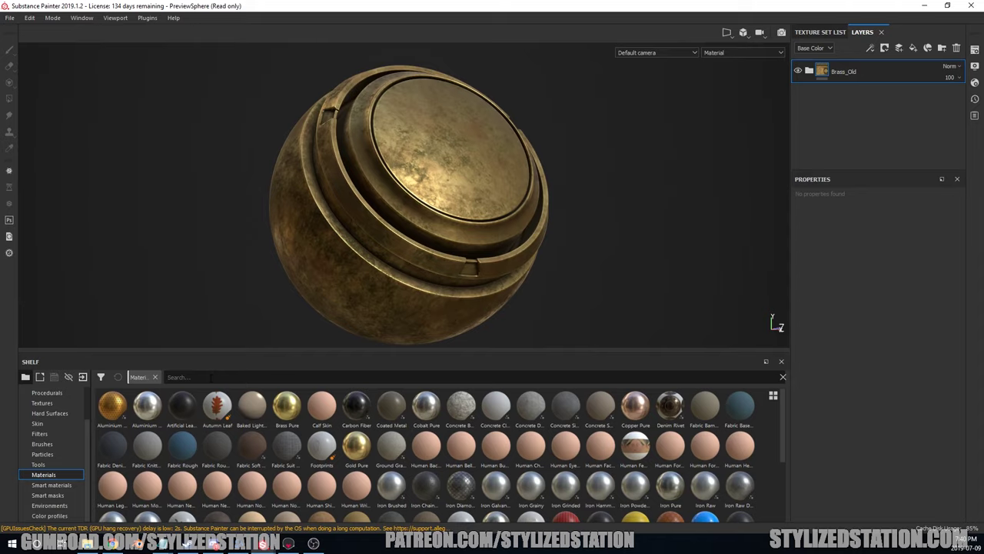
text(paint)
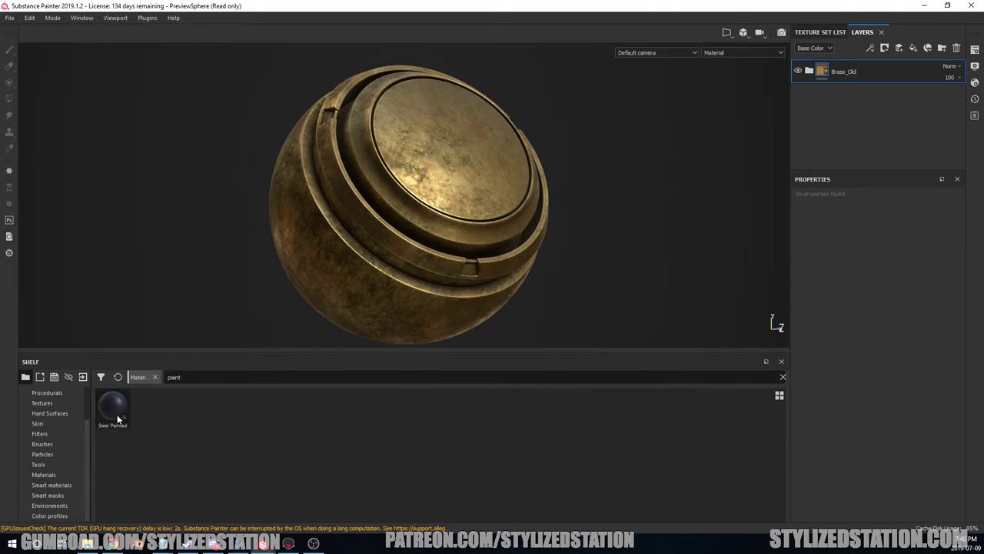
mouse_move(111, 412)
mouse_down()
mouse_move(957, 42)
mouse_move(854, 61)
mouse_up()
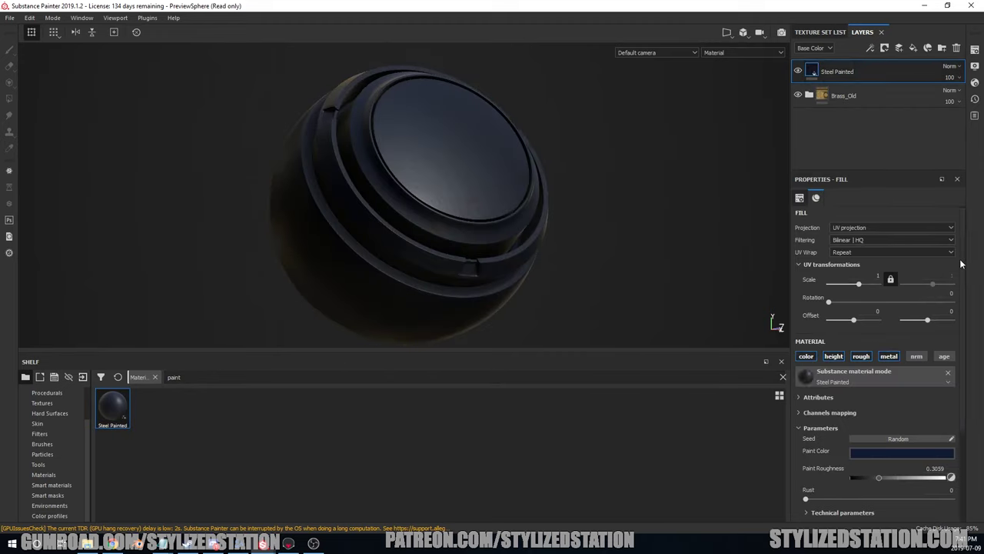
Add a fill effect to the Steel Painted layer, affecting only the Age channel with an Age value of 0.
right_click(877, 72)
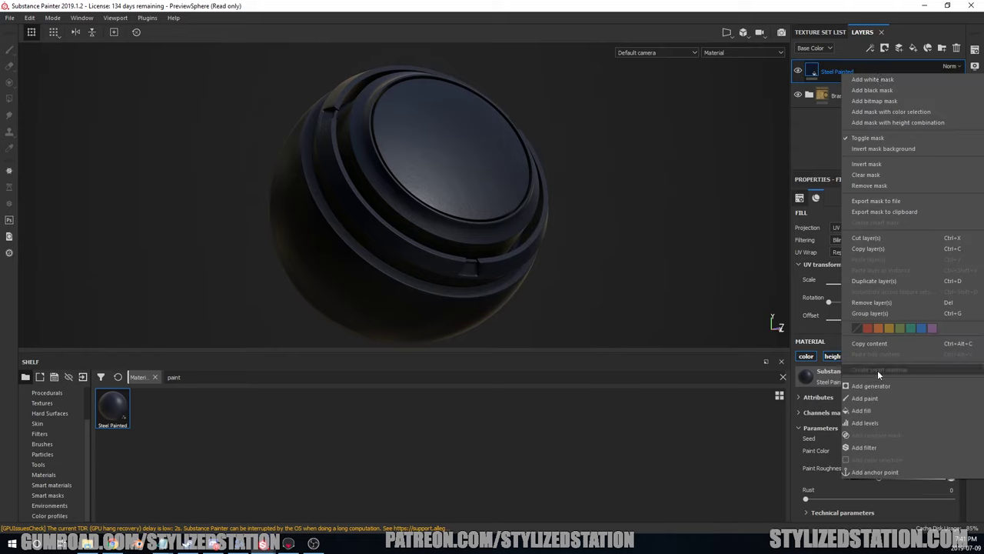
click(862, 409)
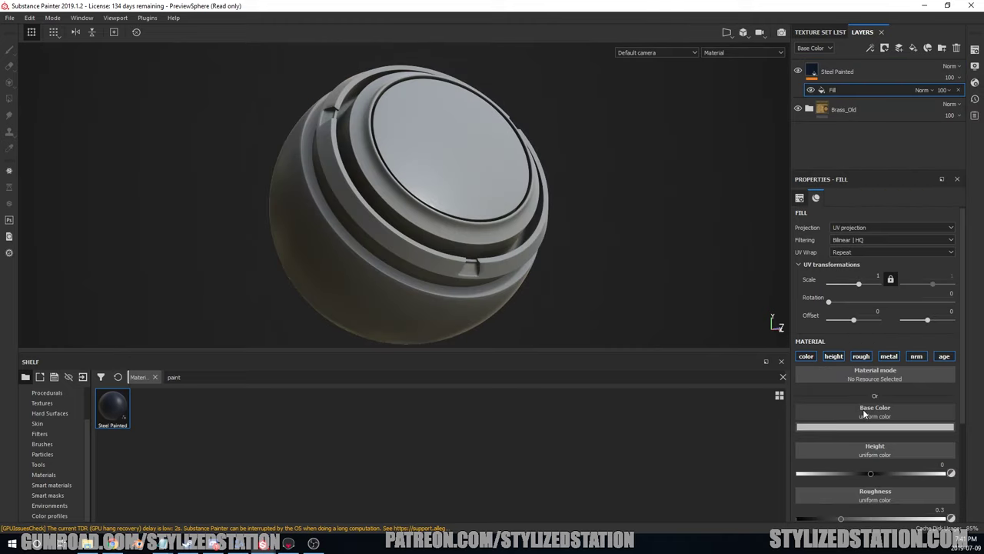
click(917, 356)
click(889, 355)
click(861, 356)
click(833, 356)
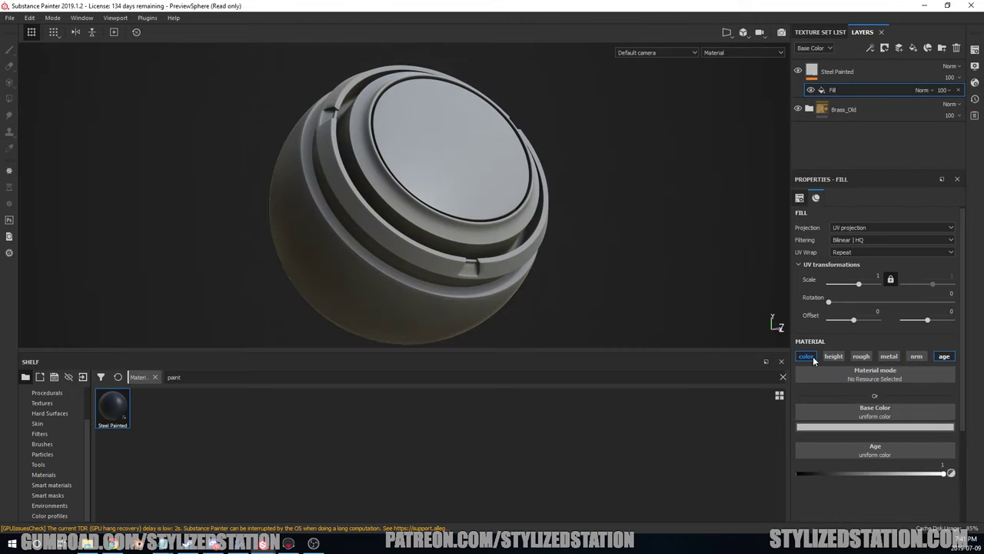
click(807, 356)
drag(916, 439, 784, 441)
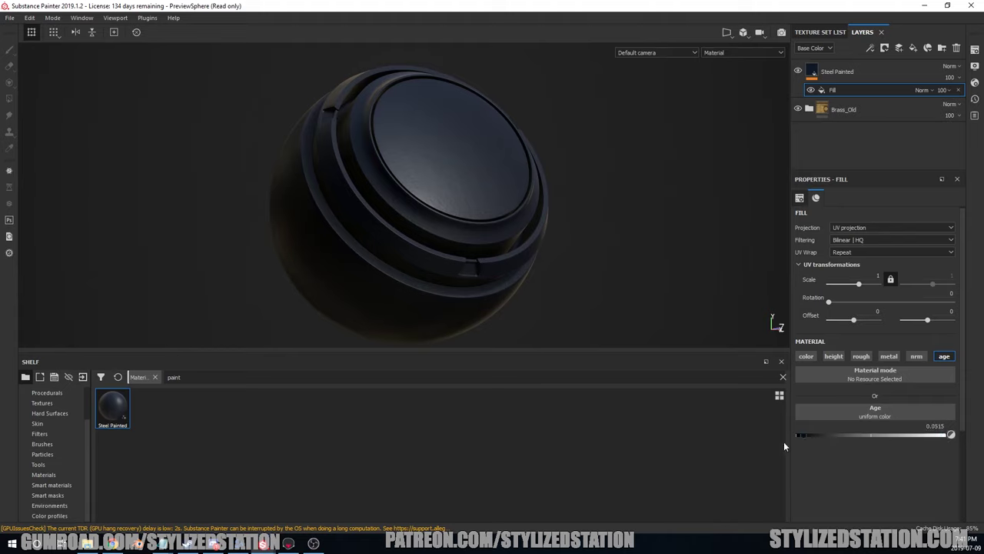
Add a filter effect above the fill on the Steel Painted layer and assign ys_PaintPeel to it.
right_click(848, 70)
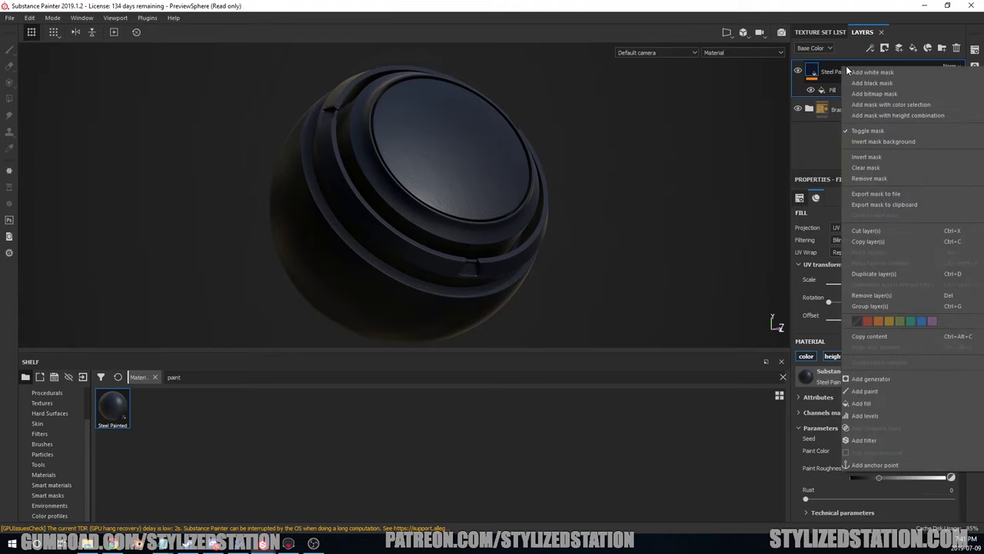
right_click(833, 94)
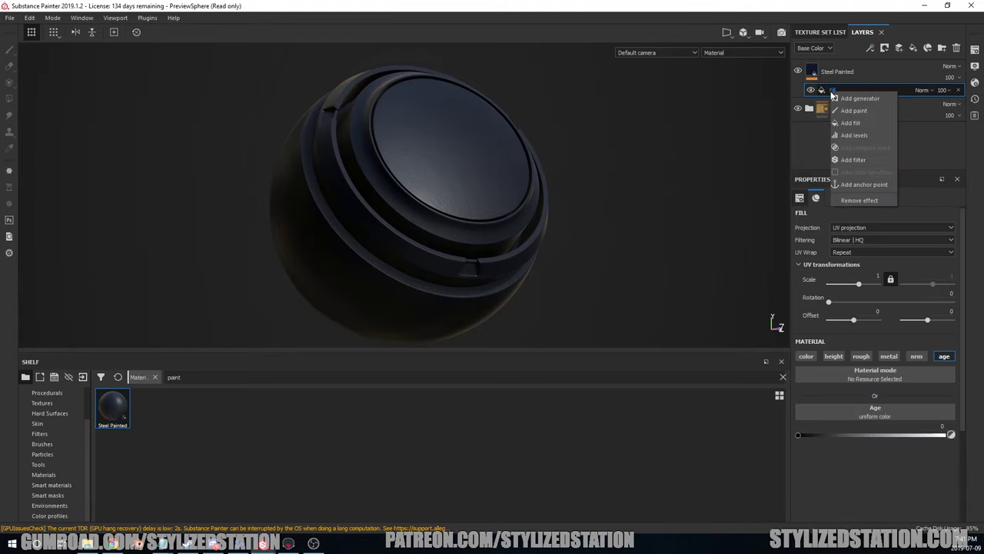
click(853, 160)
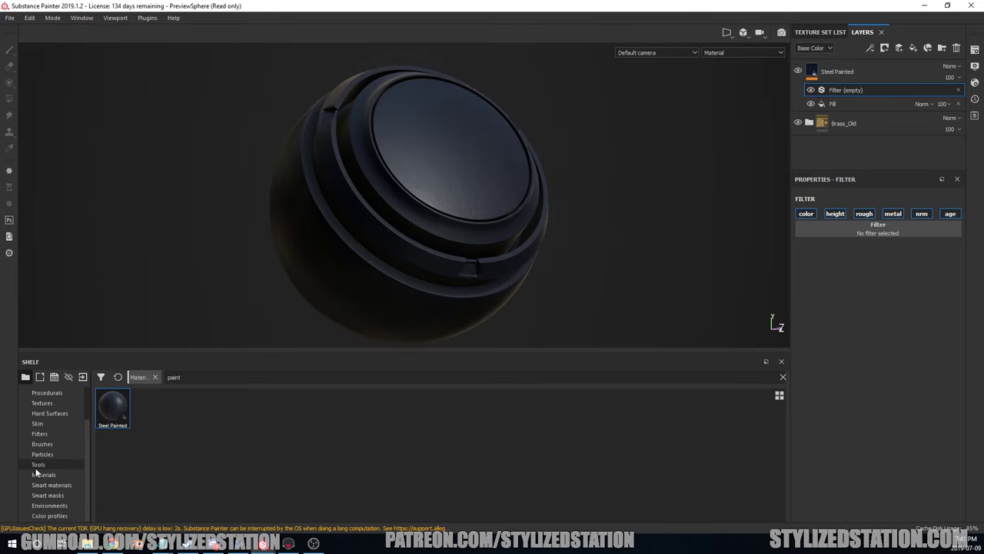
click(39, 433)
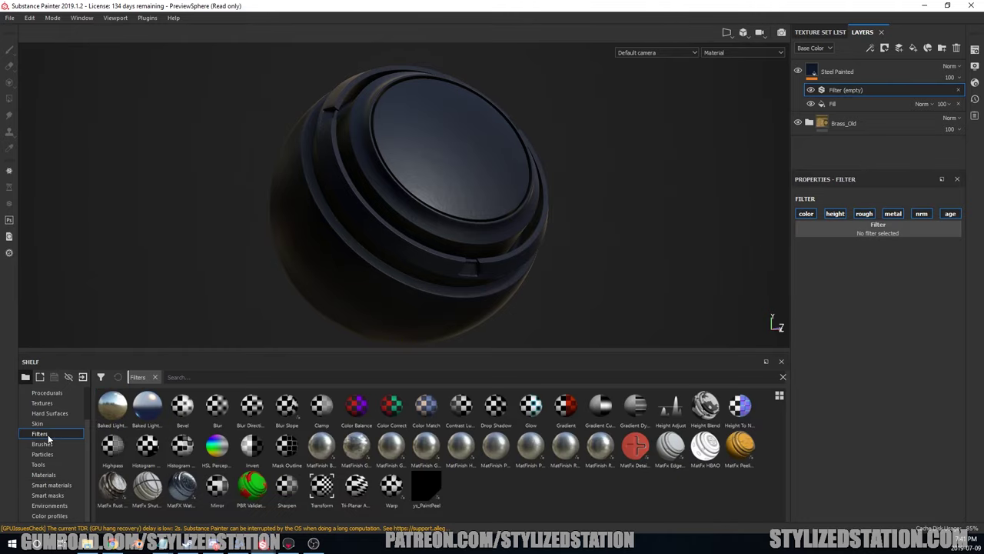
drag(416, 495, 867, 235)
Limit the ys_PaintPeel filter to the Age channel by disabling color, height, roughness, metallic and normal.
click(920, 213)
click(892, 214)
click(864, 214)
click(835, 213)
click(806, 214)
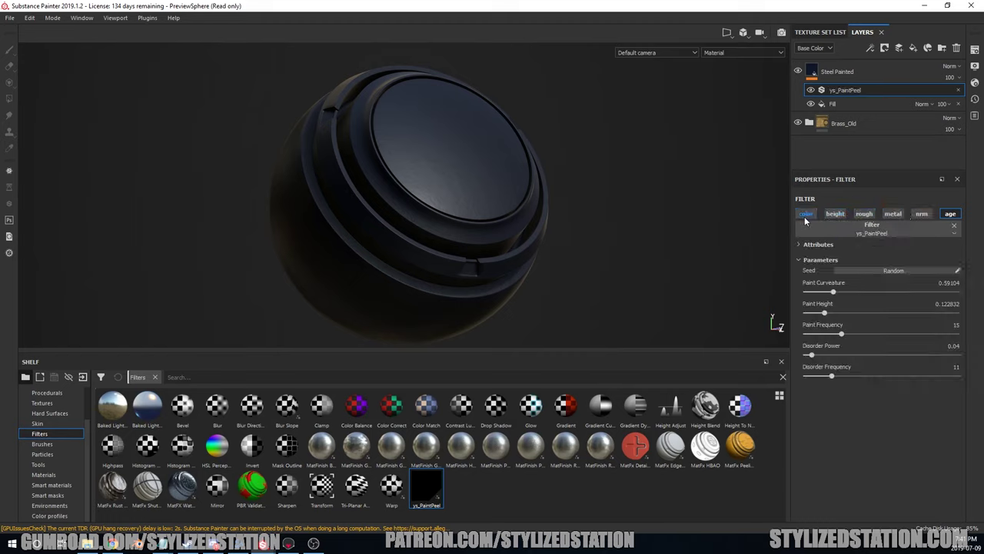
Add a paint effect for the Age channel on Steel Painted, placed between the ys_PaintPeel filter and the fill.
right_click(848, 77)
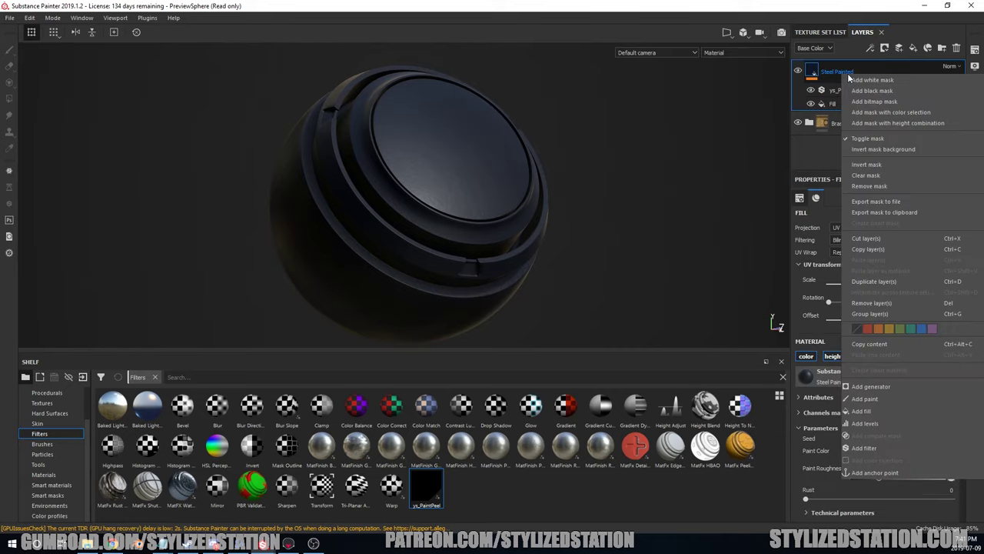
right_click(838, 88)
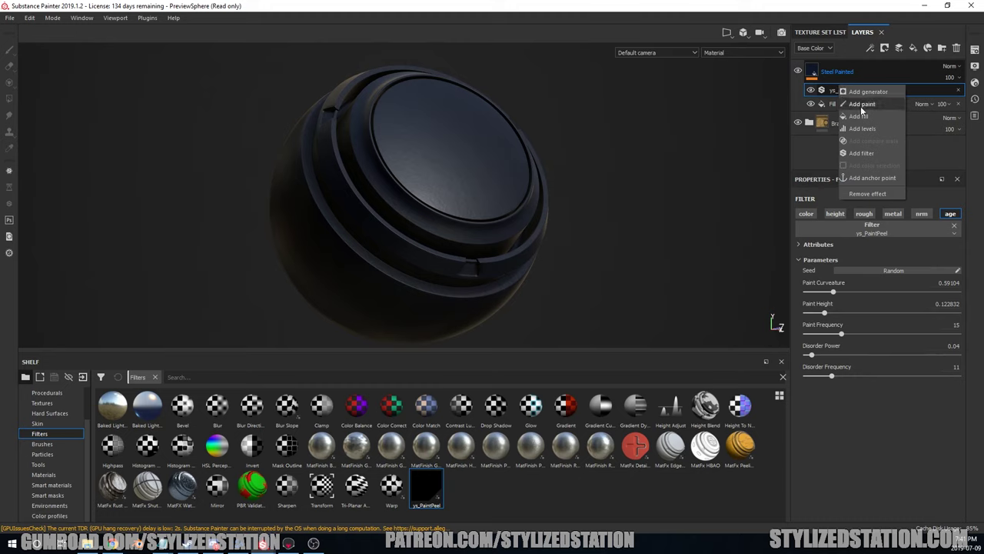
click(863, 104)
drag(862, 106, 850, 87)
click(842, 107)
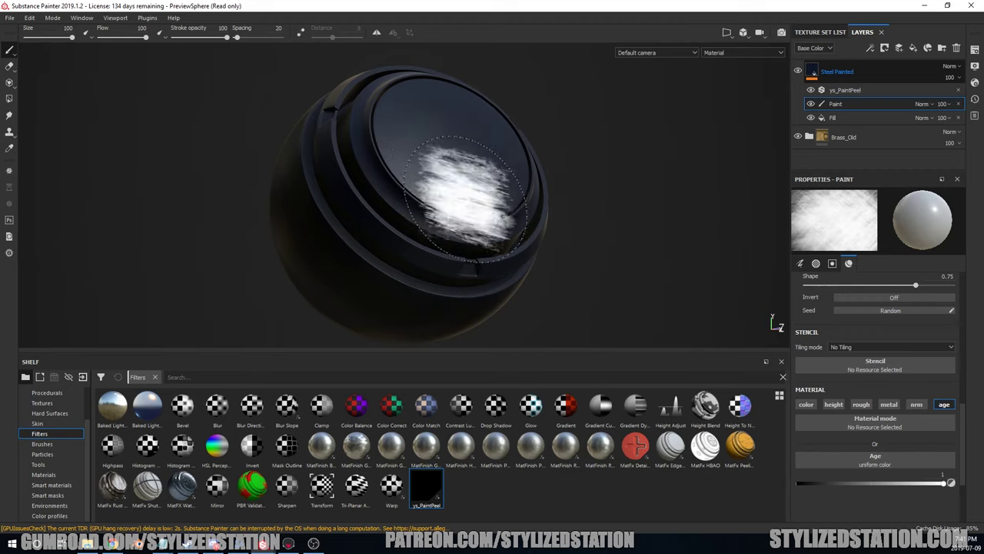
Try changing which channels the ys_PaintPeel filter affects by toggling its normal, metallic and roughness channels.
click(861, 118)
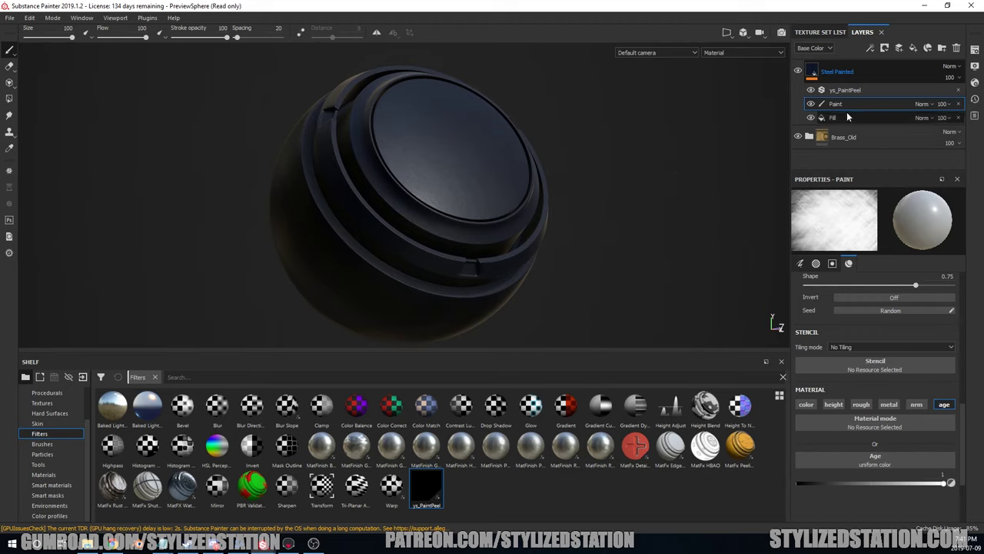
click(857, 90)
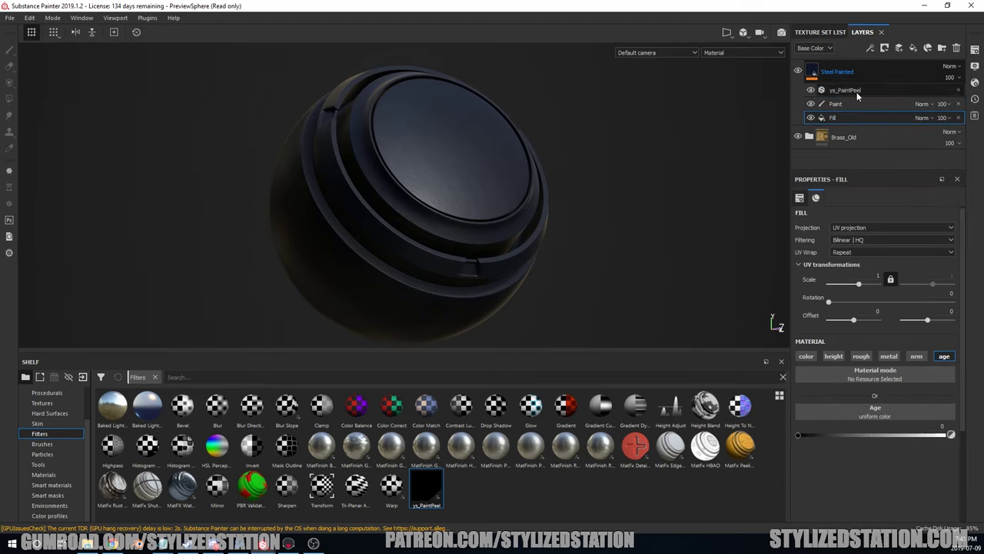
click(919, 216)
click(894, 217)
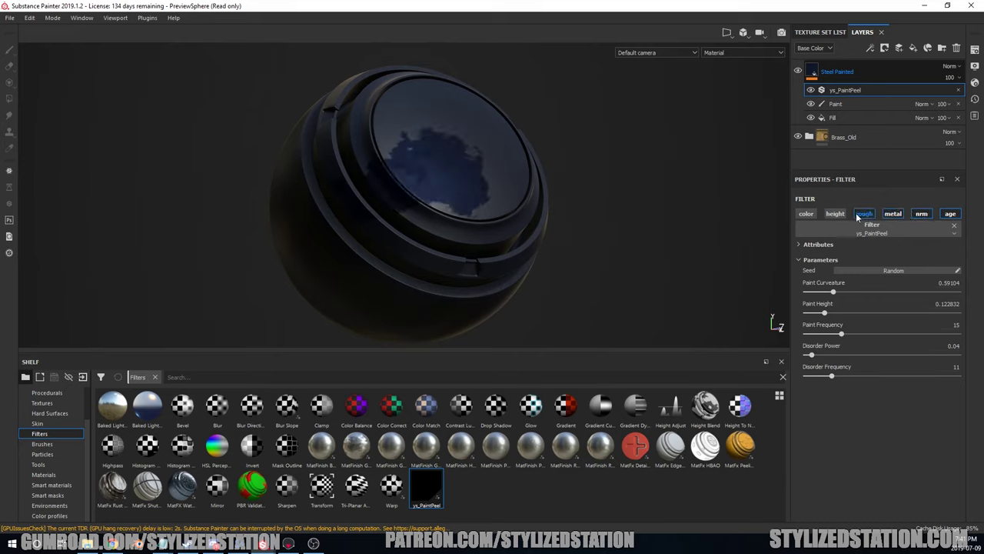
click(861, 216)
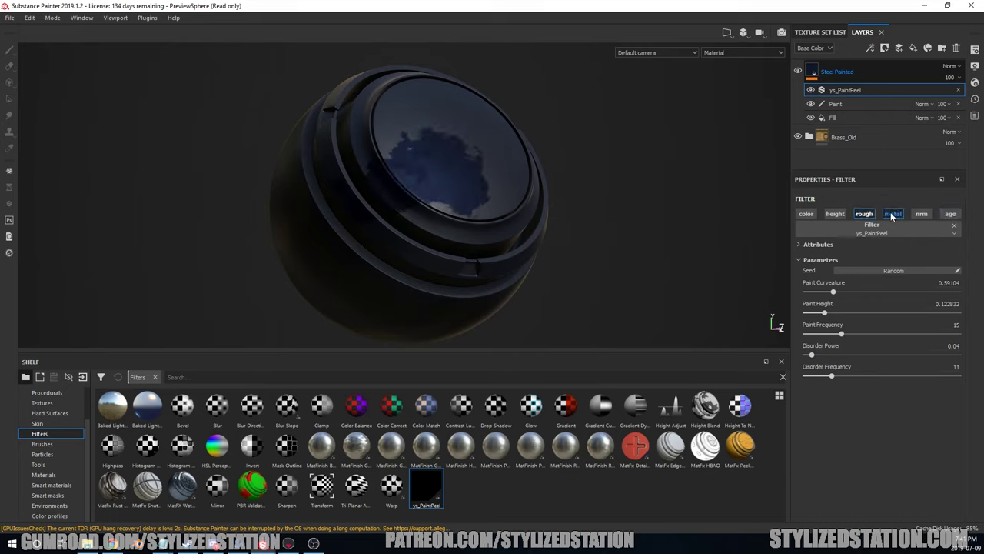
click(864, 214)
Undo the recent changes on Steel Painted, including the added paint effect and the ys_PaintPeel channel restrictions.
key(ctrl+z)
key(ctrl+z)
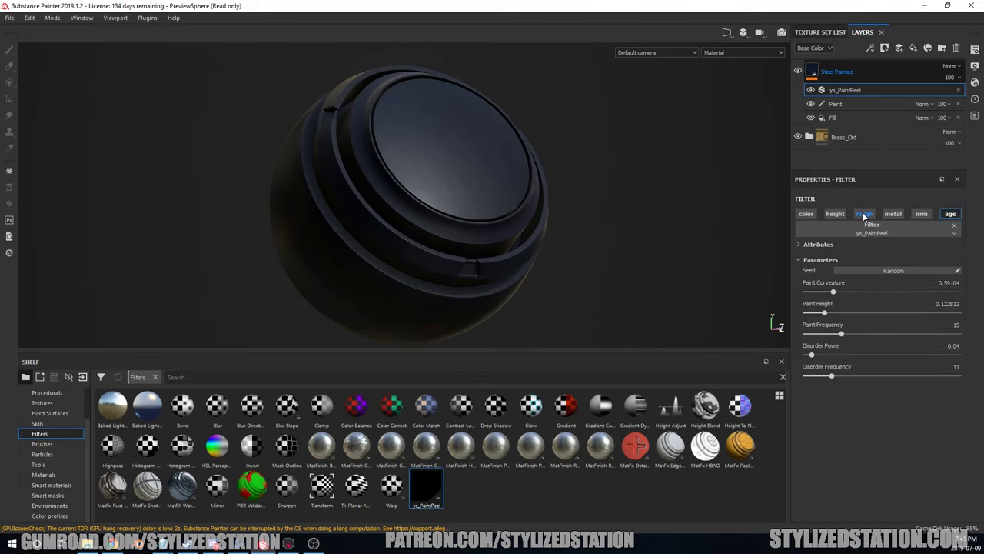
key(ctrl+z)
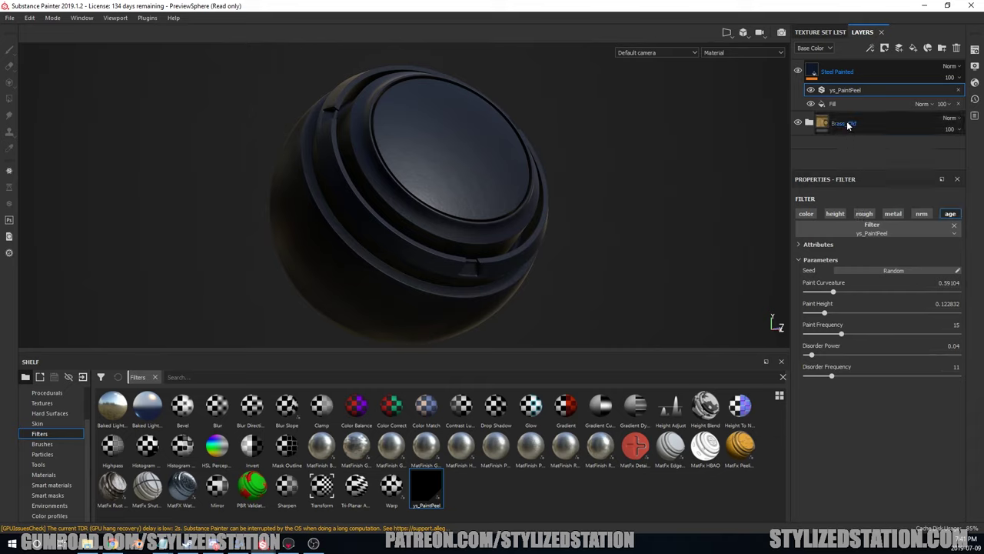
Add a paint effect to Steel Painted again and place it between the ys_PaintPeel filter and the fill.
right_click(851, 93)
click(866, 116)
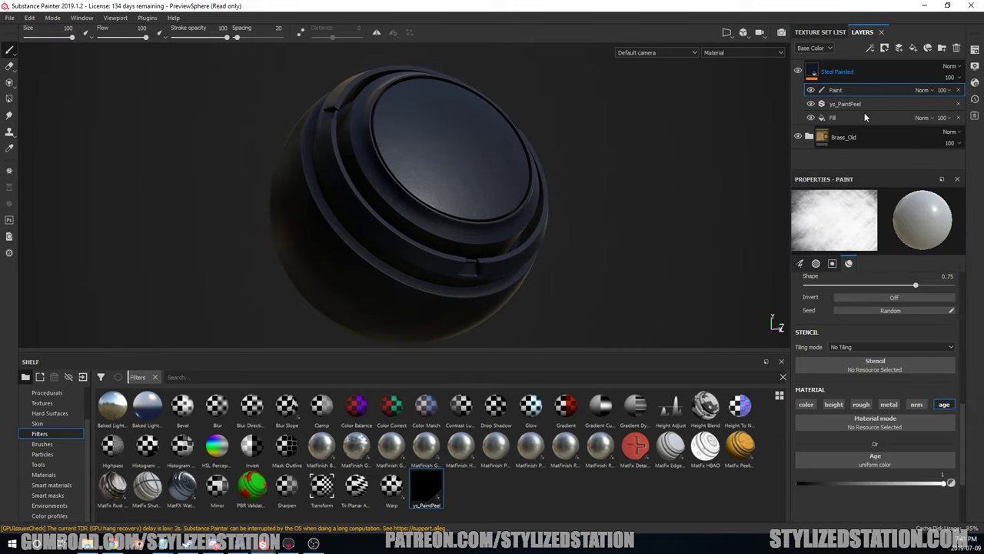
drag(838, 90, 842, 108)
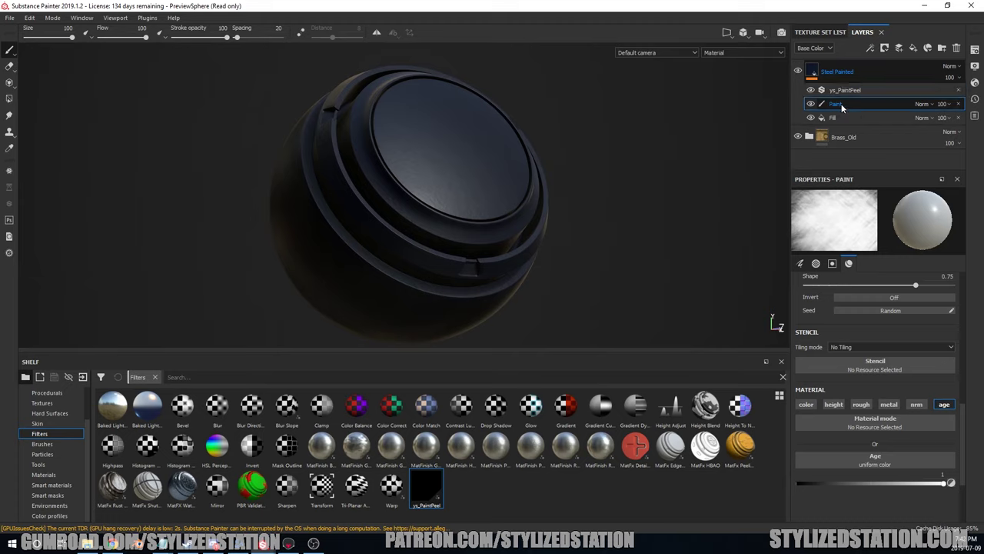
Review the properties of the ys_PaintPeel filter, the paint effect and the fill on Steel Painted.
click(853, 90)
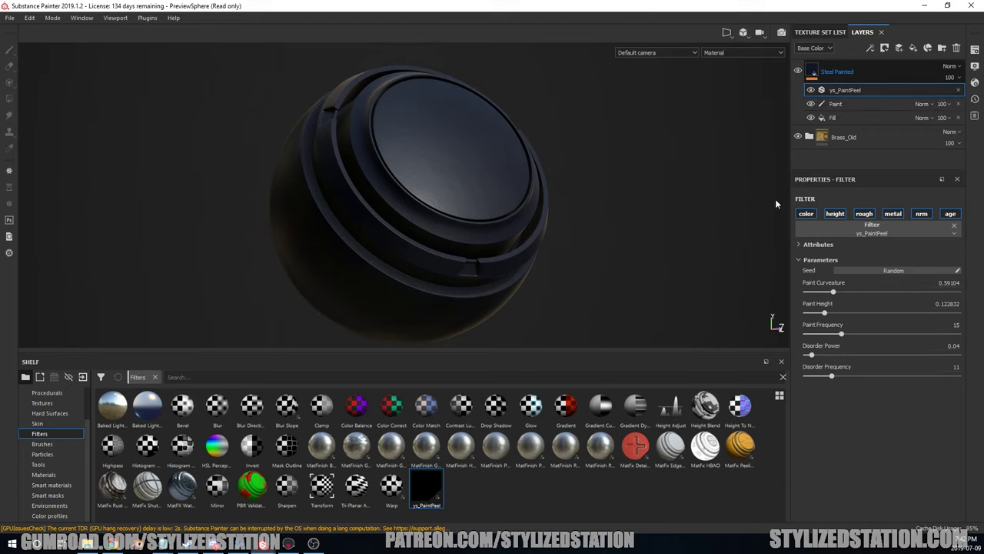
click(839, 103)
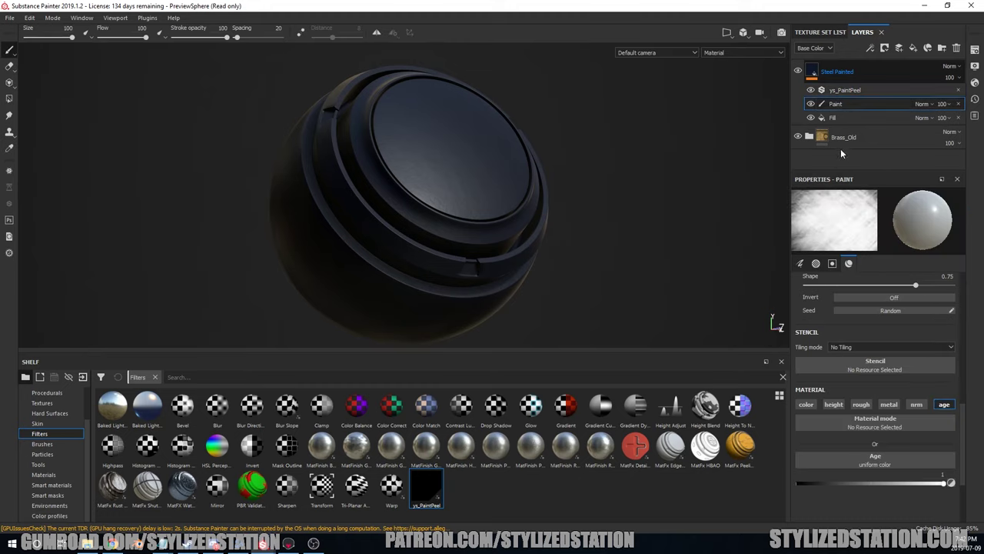
click(835, 118)
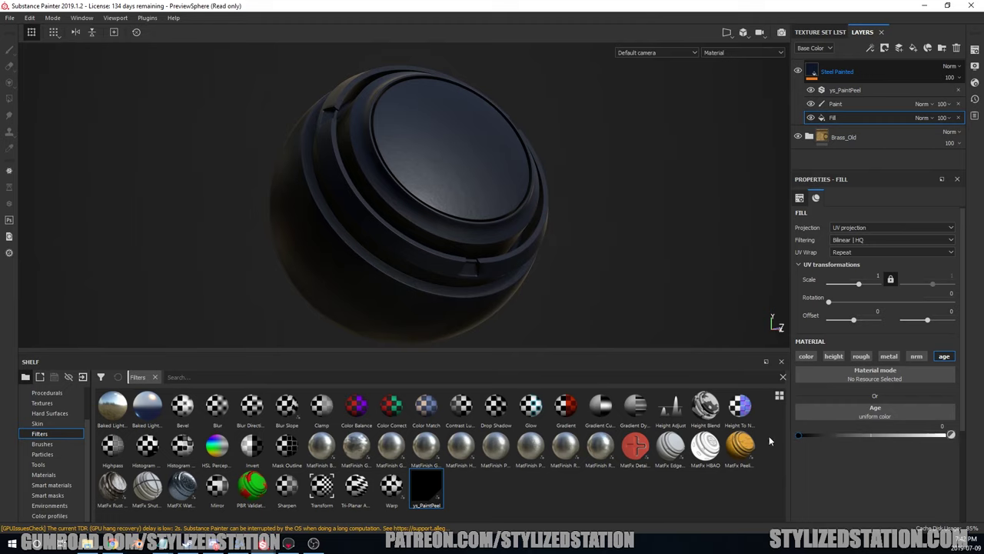
Show the available brushes and paint Age strokes on the paint effect across the front disc, rims and side of the sphere.
click(856, 103)
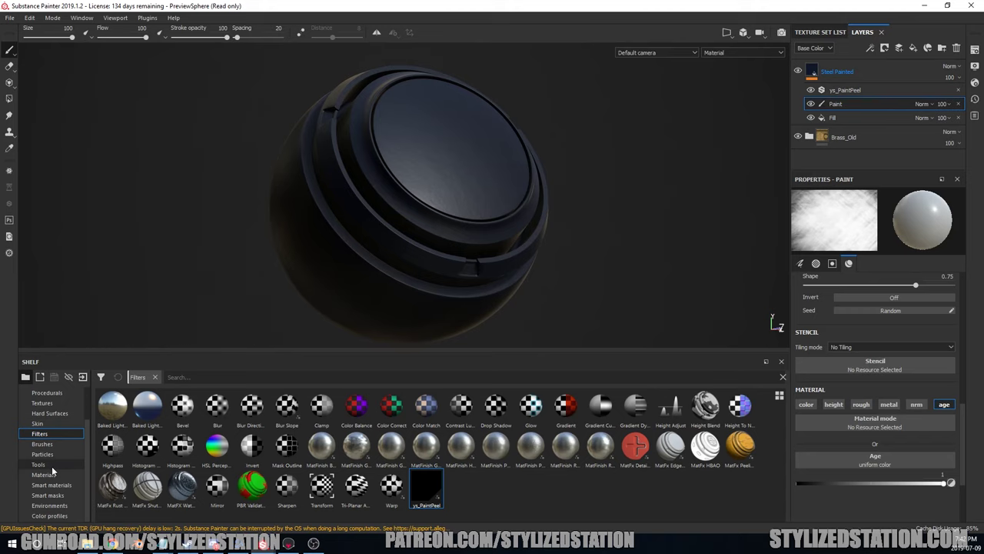
click(55, 455)
click(61, 444)
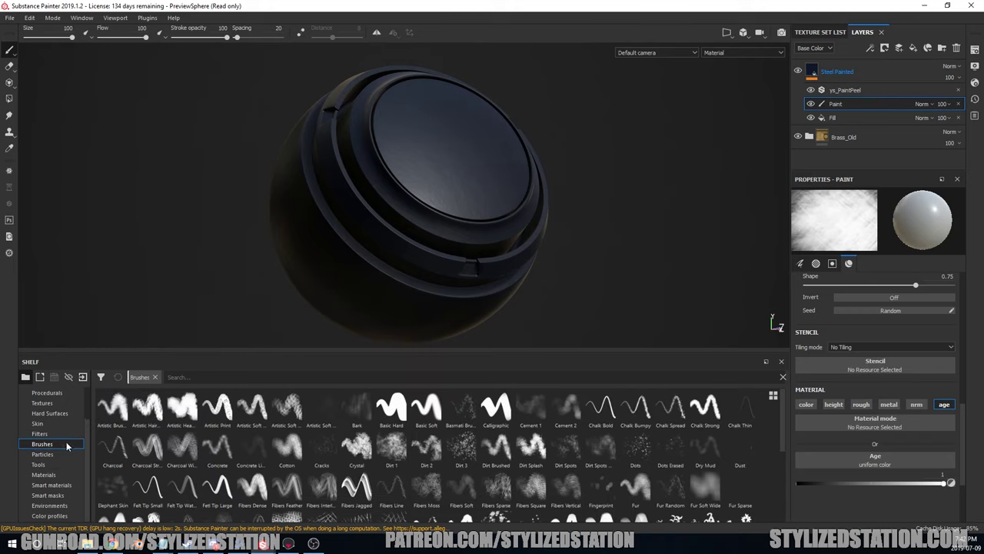
scroll(333, 470, up, 3)
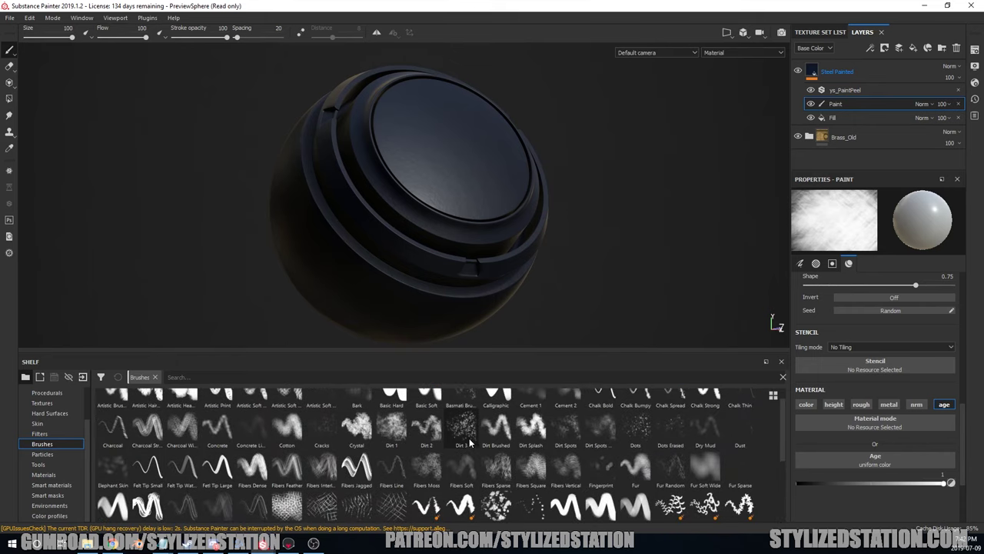
drag(394, 104, 426, 116)
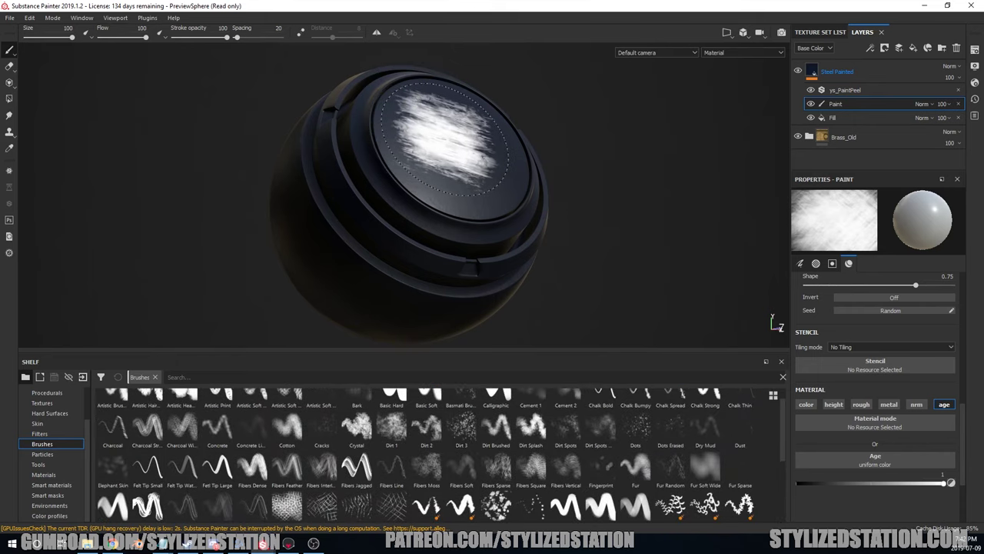
mouse_move(445, 138)
mouse_down()
mouse_move(405, 176)
mouse_move(351, 176)
mouse_move(285, 197)
mouse_move(296, 199)
mouse_up()
alt+drag(460, 206, 315, 222)
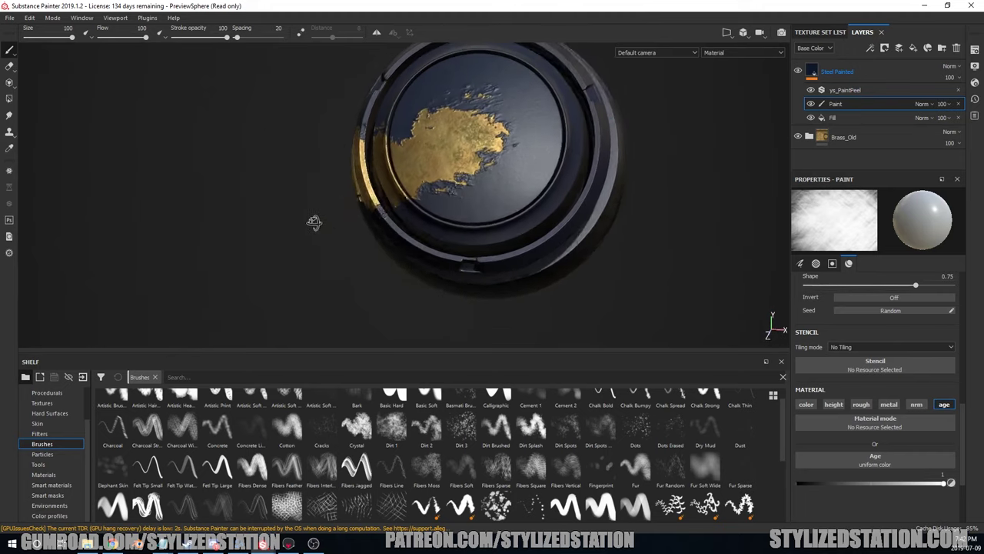
alt+middle_drag(436, 191, 359, 238)
mouse_move(432, 202)
alt+mouse_down()
mouse_move(395, 198)
mouse_move(441, 178)
mouse_move(565, 187)
mouse_move(330, 121)
mouse_move(307, 153)
alt+mouse_up()
scroll(62, 431, up, 3)
scroll(61, 430, down, 3)
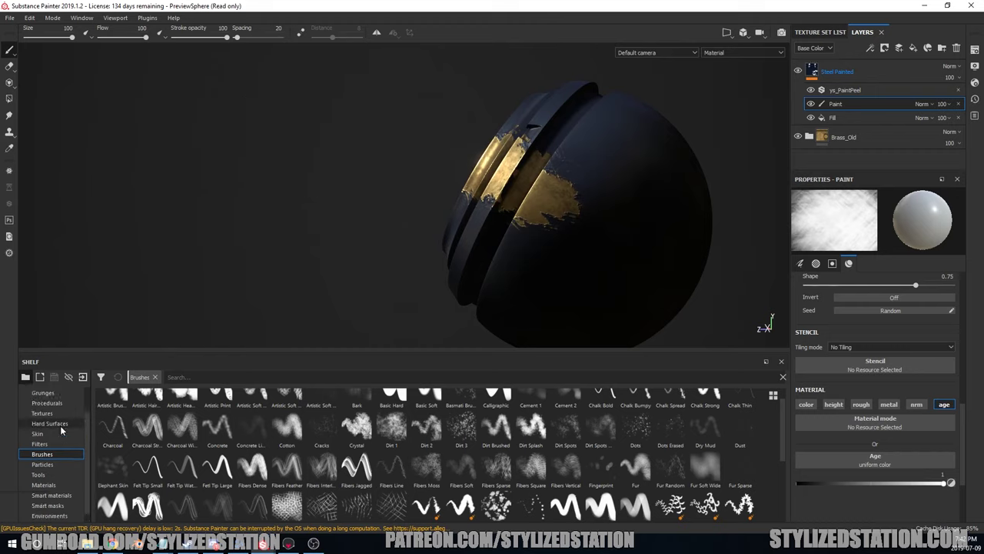
Choose the Fibers Moss brush, set its size to 100 and paint Age strokes on the sphere's rounded side.
click(425, 465)
alt+middle_drag(374, 288, 182, 268)
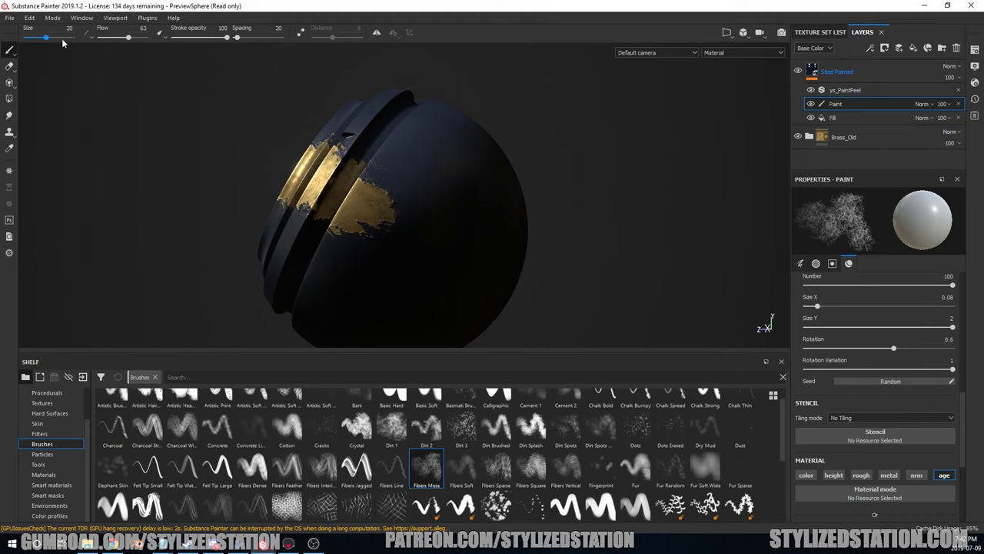
drag(62, 40, 85, 43)
mouse_move(465, 216)
alt+mouse_down()
mouse_move(446, 203)
mouse_move(435, 227)
alt+mouse_up()
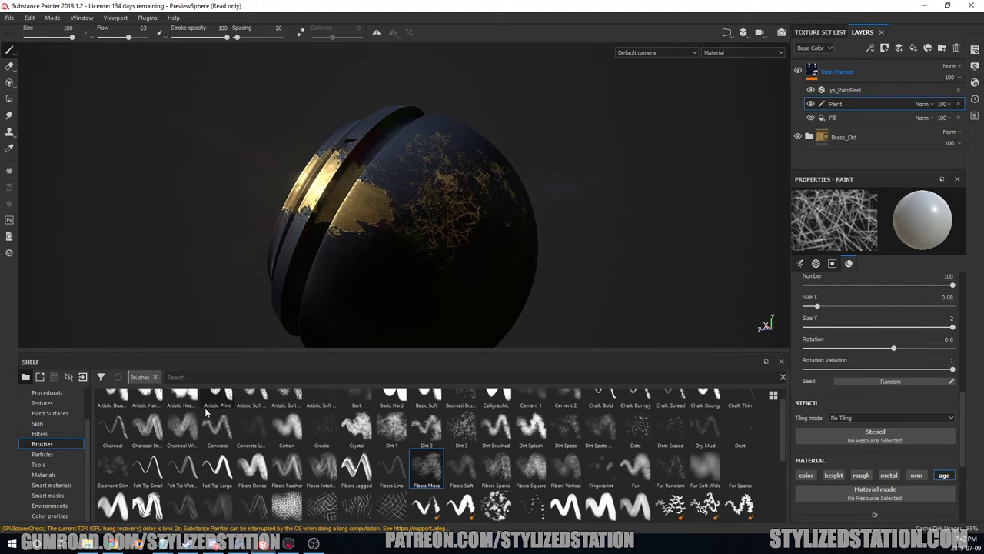
Choose the Elephant Skin brush, set its size to 100 and try painting Age strokes on the back of the sphere.
click(111, 466)
alt+drag(415, 211, 356, 214)
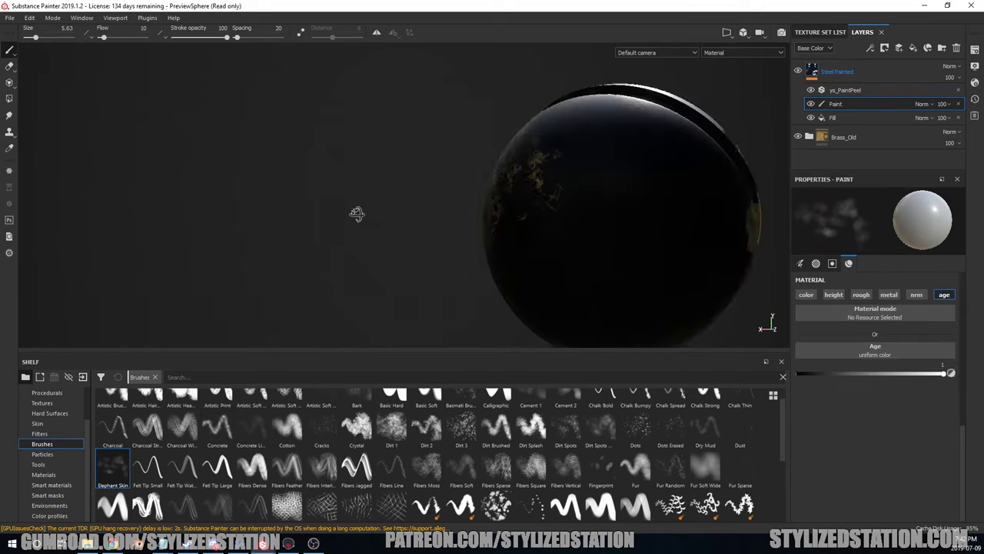
alt+middle_drag(605, 223, 630, 223)
mouse_move(630, 223)
alt+mouse_down()
mouse_move(531, 227)
mouse_move(587, 248)
mouse_move(429, 196)
alt+mouse_up()
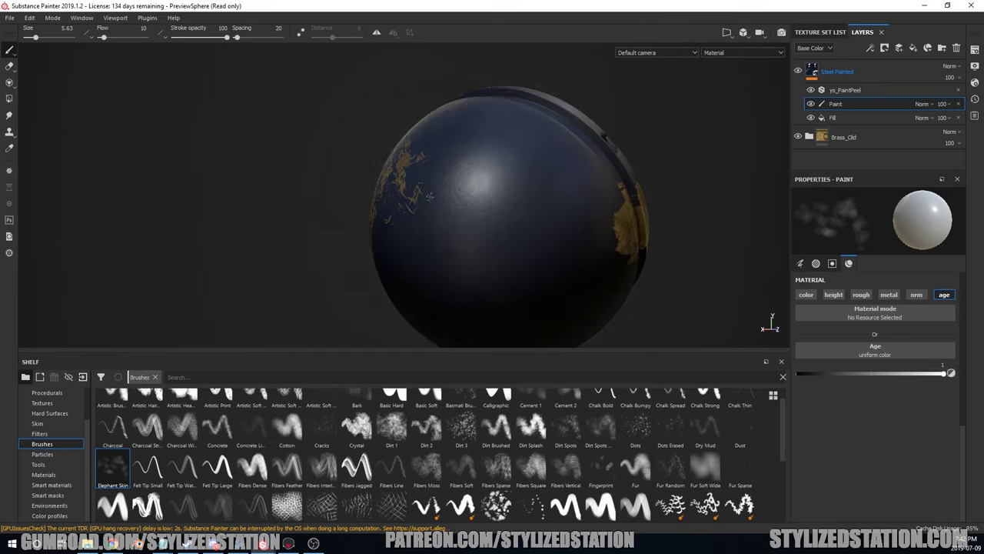
drag(31, 40, 71, 38)
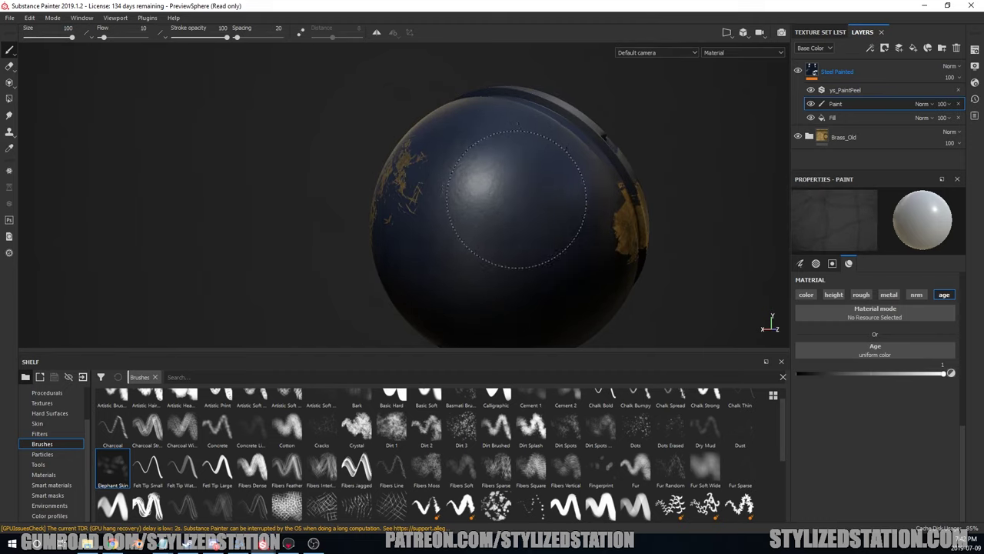
mouse_move(488, 235)
mouse_down()
mouse_move(501, 158)
mouse_move(582, 219)
mouse_move(488, 202)
mouse_move(569, 215)
mouse_move(526, 276)
mouse_move(470, 268)
mouse_move(458, 169)
mouse_move(484, 192)
mouse_move(461, 202)
mouse_move(586, 246)
mouse_move(393, 243)
mouse_up()
alt+middle_drag(626, 235, 413, 206)
alt+drag(415, 206, 260, 201)
mouse_move(486, 192)
alt+middle_down()
mouse_move(456, 219)
mouse_move(477, 220)
alt+middle_up()
shift+right_drag(450, 243, 505, 263)
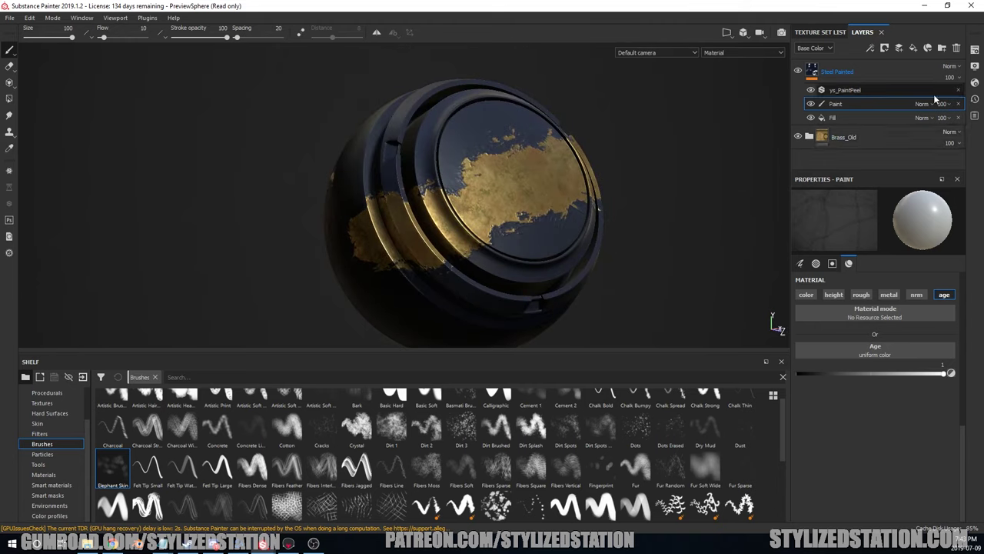
Replace the paint effect on Steel Painted with a generator placed between the ys_PaintPeel filter and the fill.
click(959, 104)
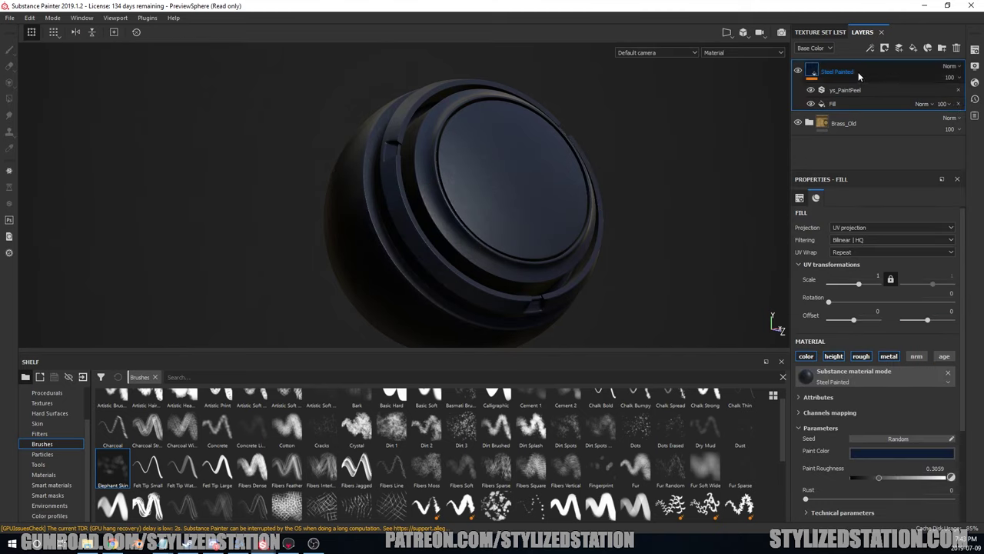
right_click(831, 73)
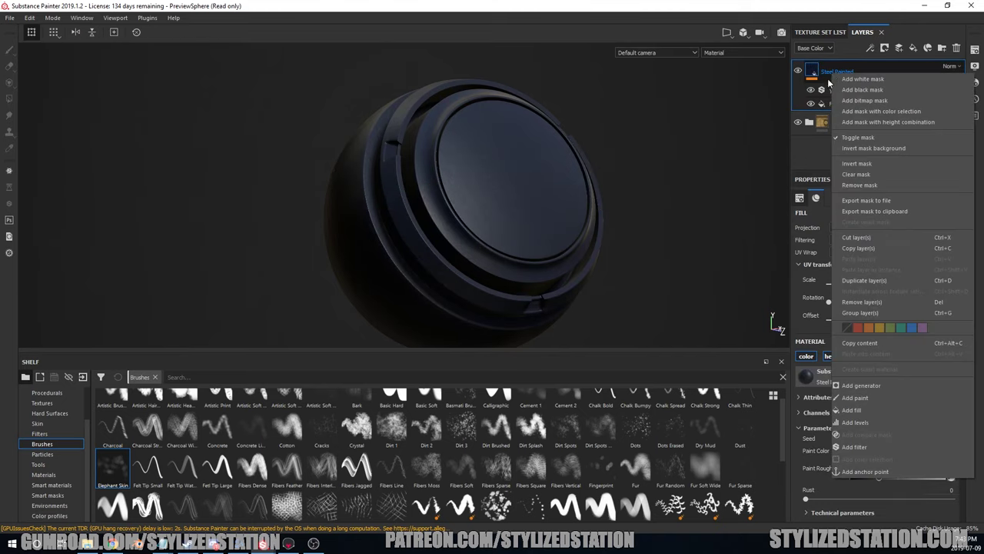
click(857, 385)
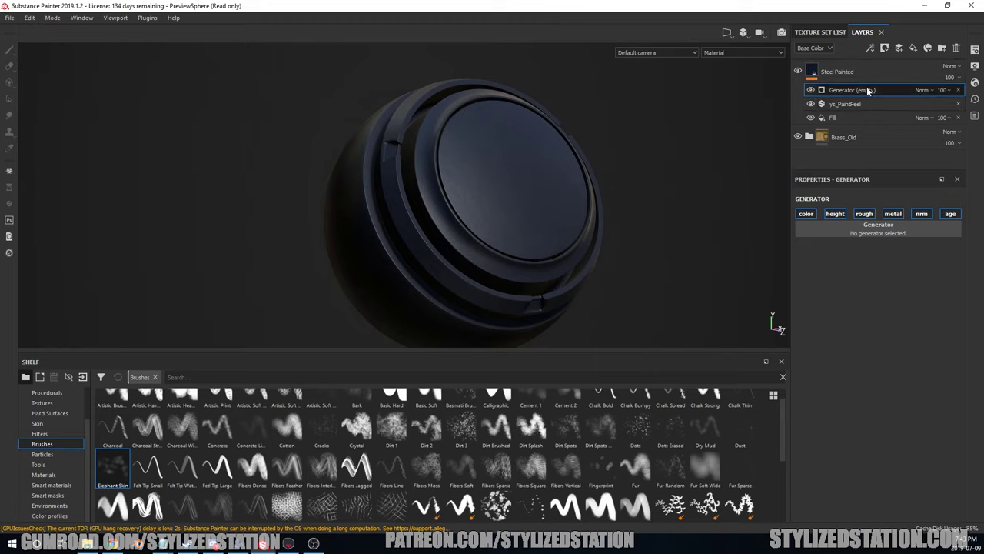
drag(867, 90, 860, 104)
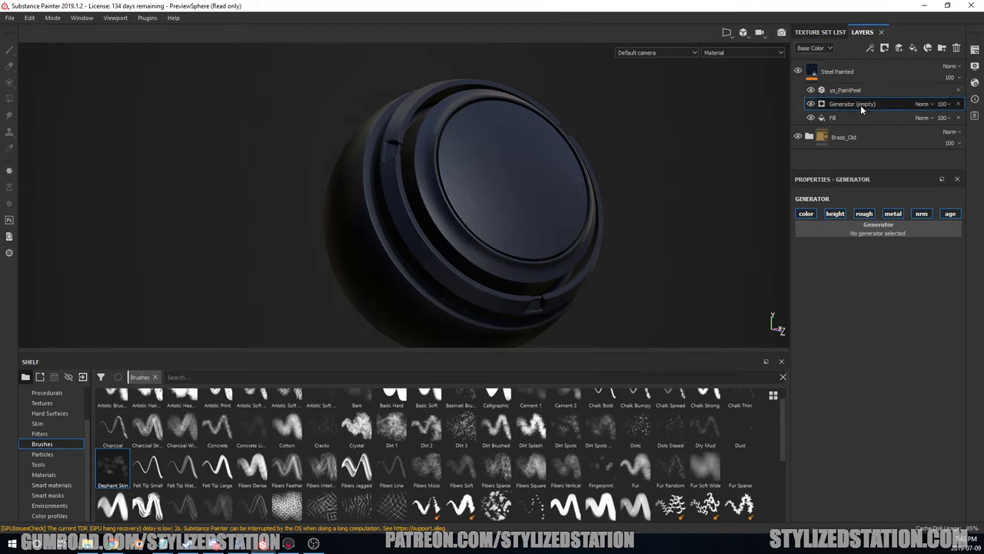
Limit the generator to the Age channel and assign the Mask Editor to it.
click(860, 88)
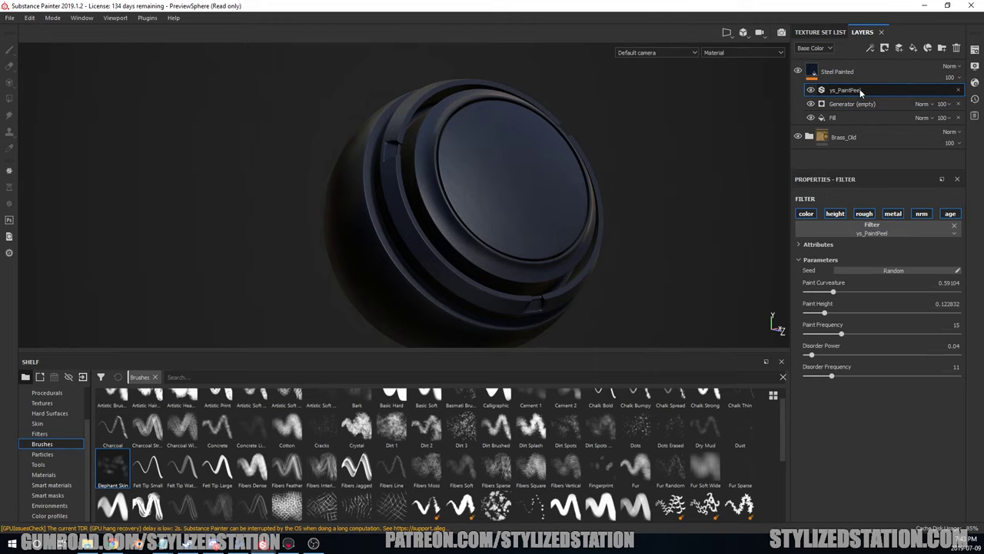
click(863, 103)
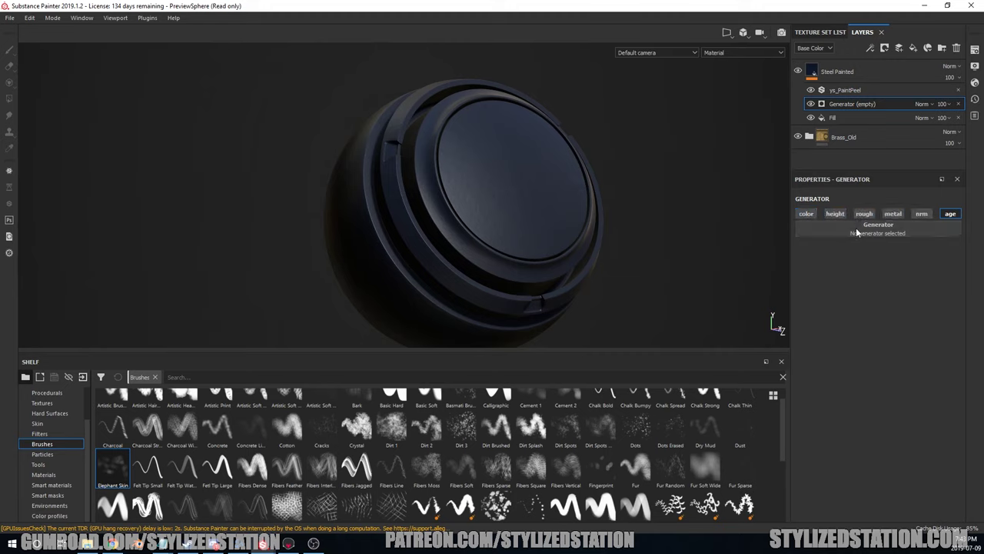
click(855, 228)
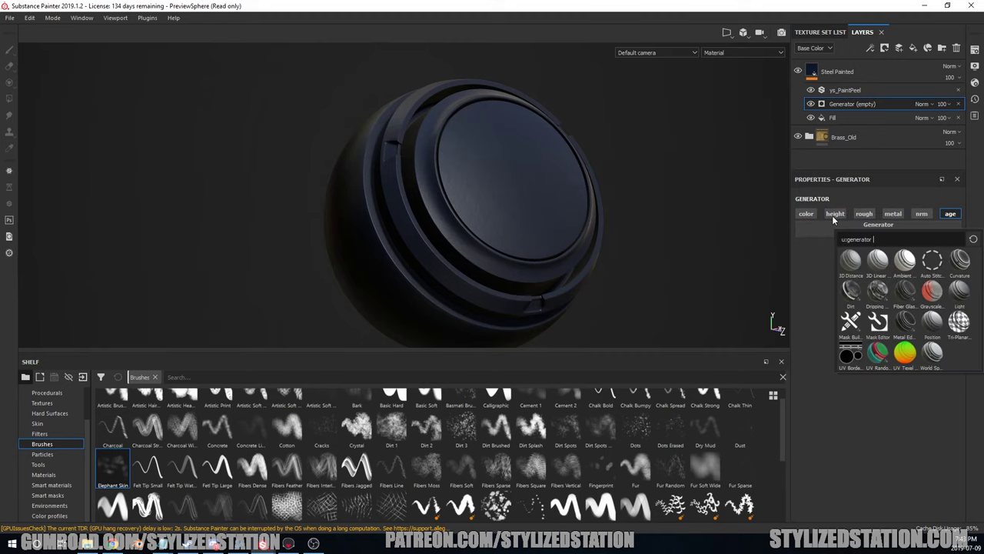
click(877, 323)
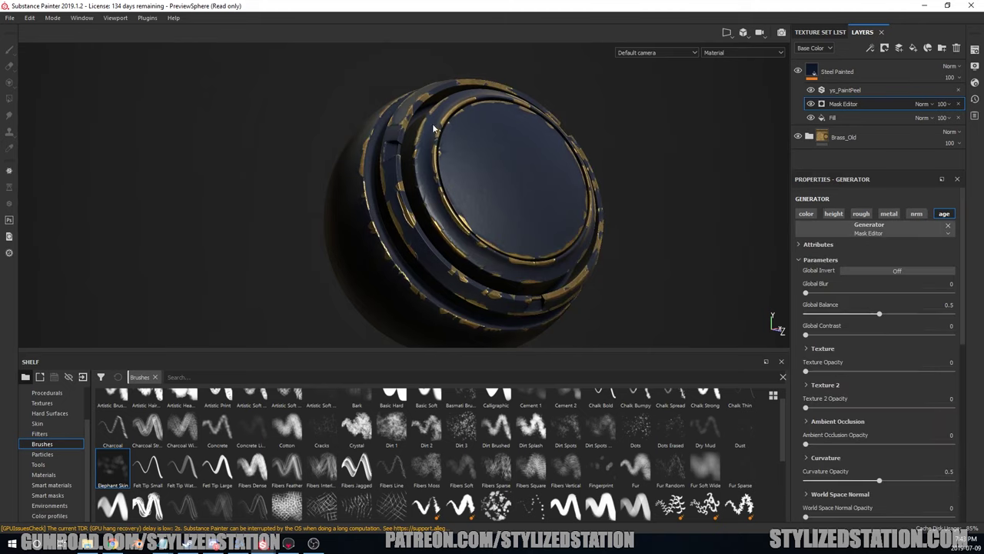
alt+drag(534, 221, 476, 204)
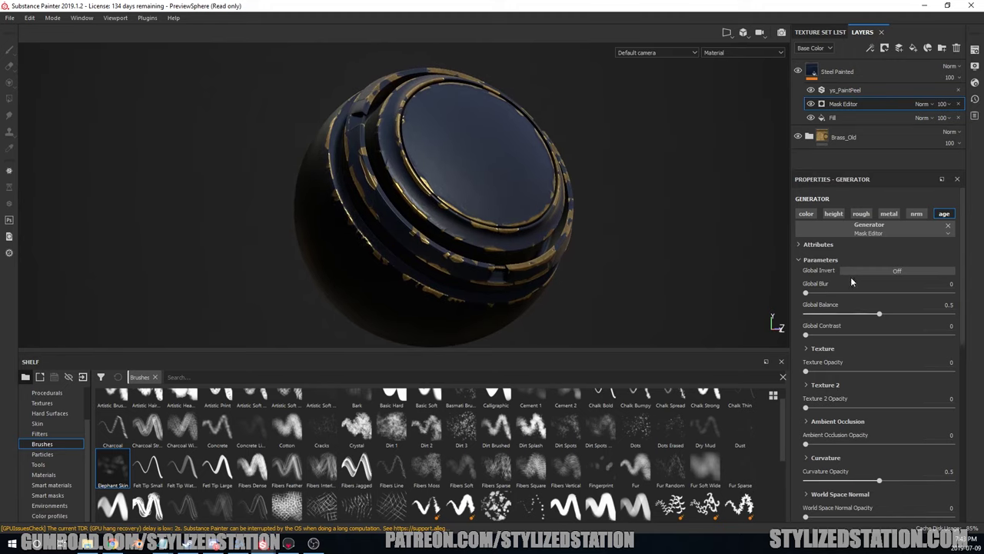
Look through the Mask Editor's parameters and try adjusting its Global Blur.
scroll(886, 273, down, 5)
scroll(828, 336, up, 3)
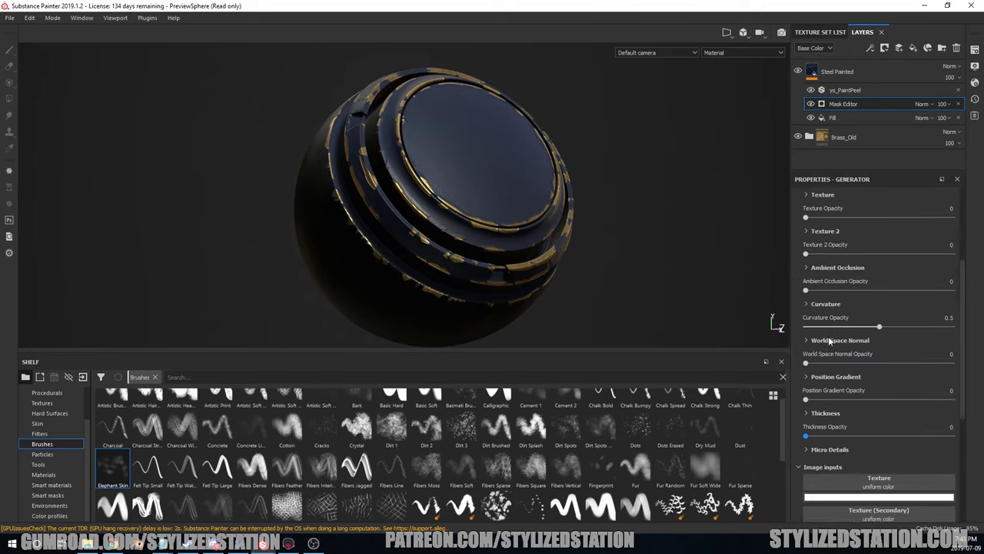
scroll(814, 319, up, 2)
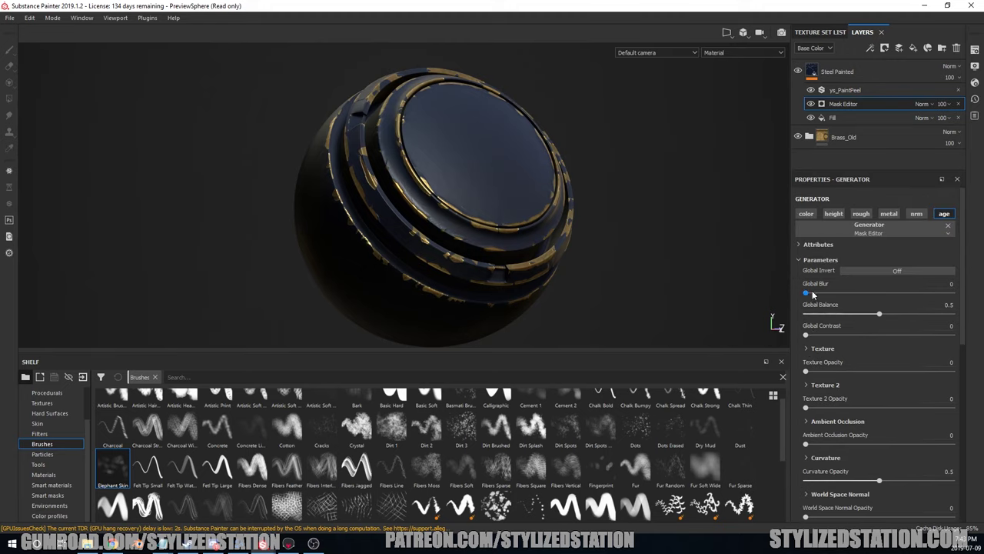
mouse_move(812, 292)
mouse_down()
mouse_move(835, 292)
mouse_move(804, 288)
mouse_up()
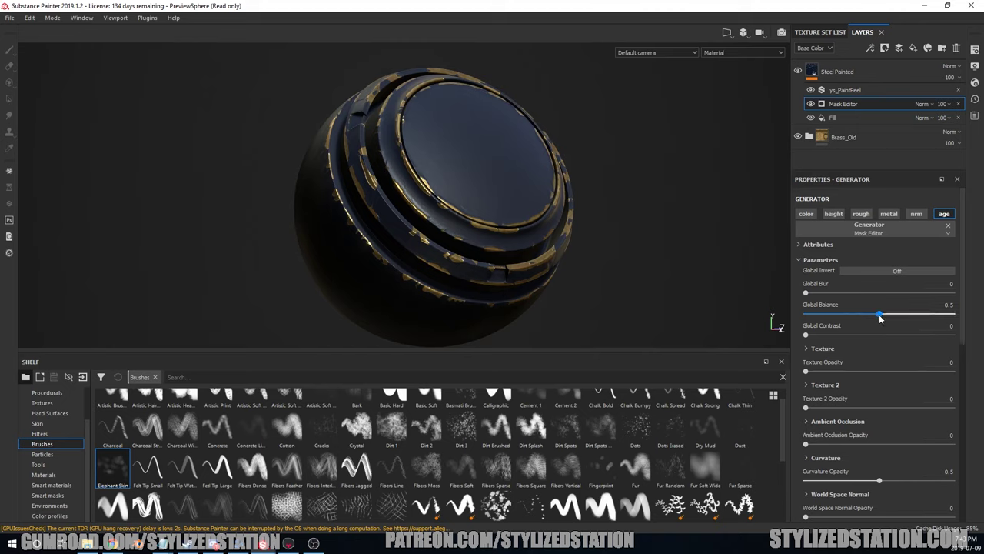
Set the Mask Editor's Global Balance to 0.45 and its World Space Normal Opacity to 0.7, checking the sphere from several angles.
mouse_move(881, 318)
mouse_down()
mouse_move(918, 320)
mouse_move(834, 313)
mouse_move(872, 319)
mouse_up()
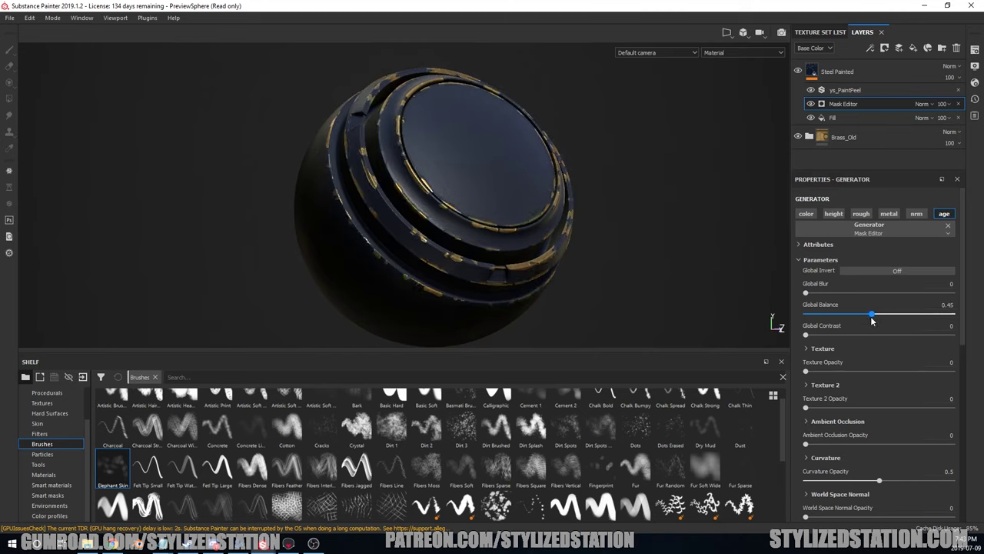
scroll(866, 319, down, 6)
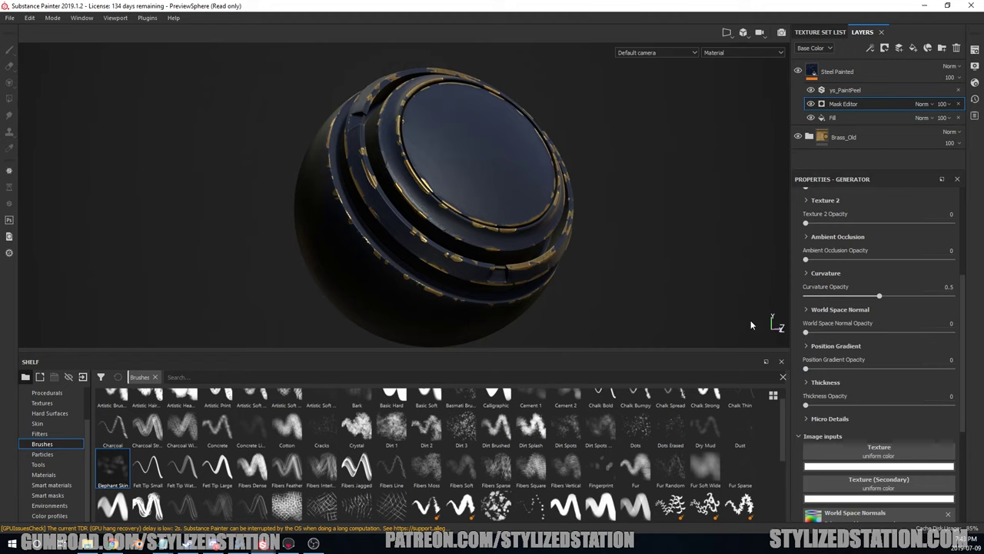
alt+drag(454, 143, 492, 185)
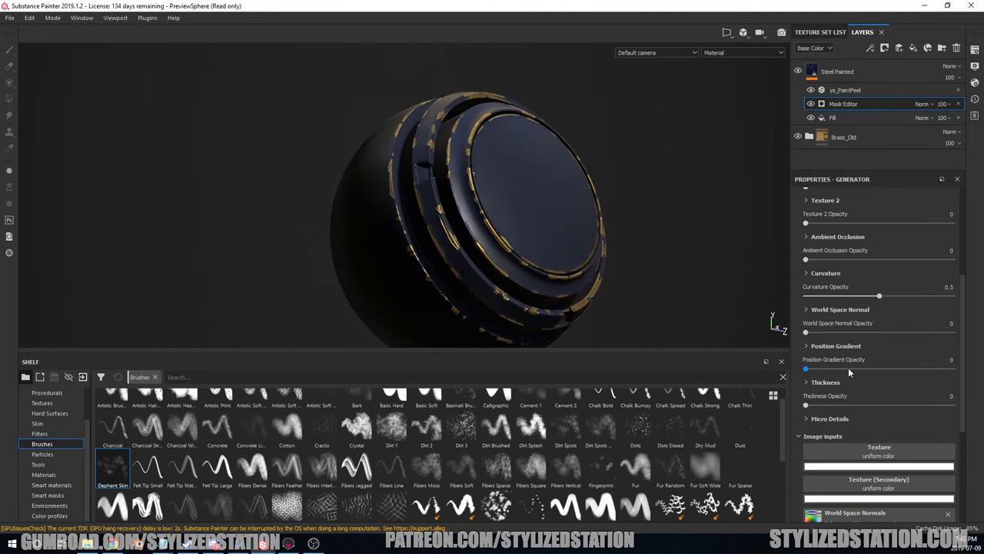
drag(820, 332, 909, 336)
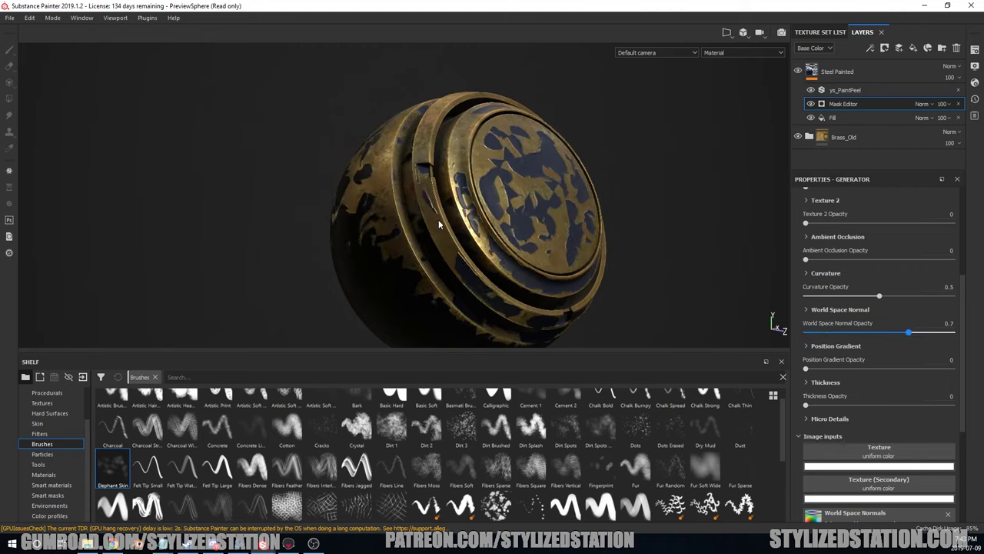
alt+drag(439, 224, 480, 208)
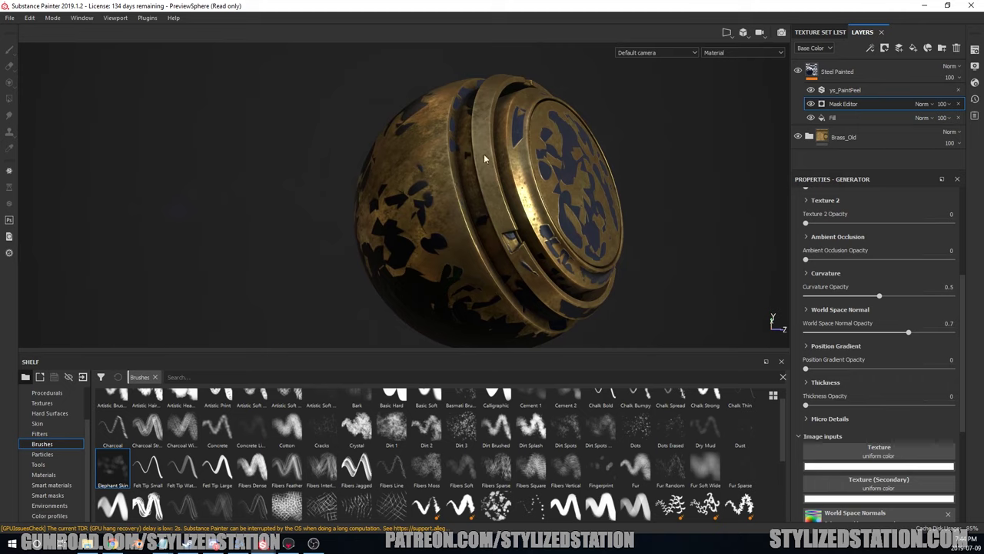
alt+drag(554, 271, 517, 225)
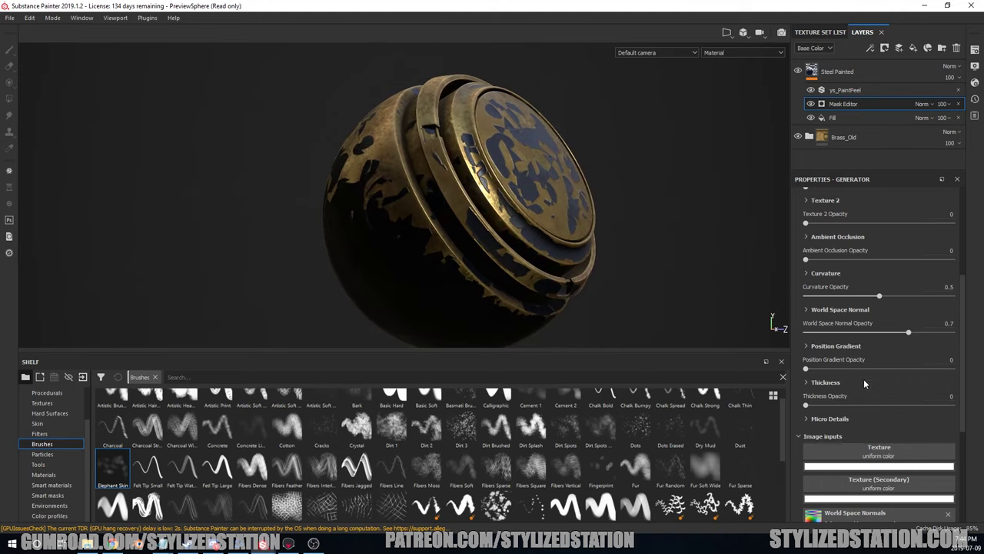
Try a Position Gradient Opacity of 0.37 in the Mask Editor and examine the peeling around the sphere.
drag(818, 371, 860, 370)
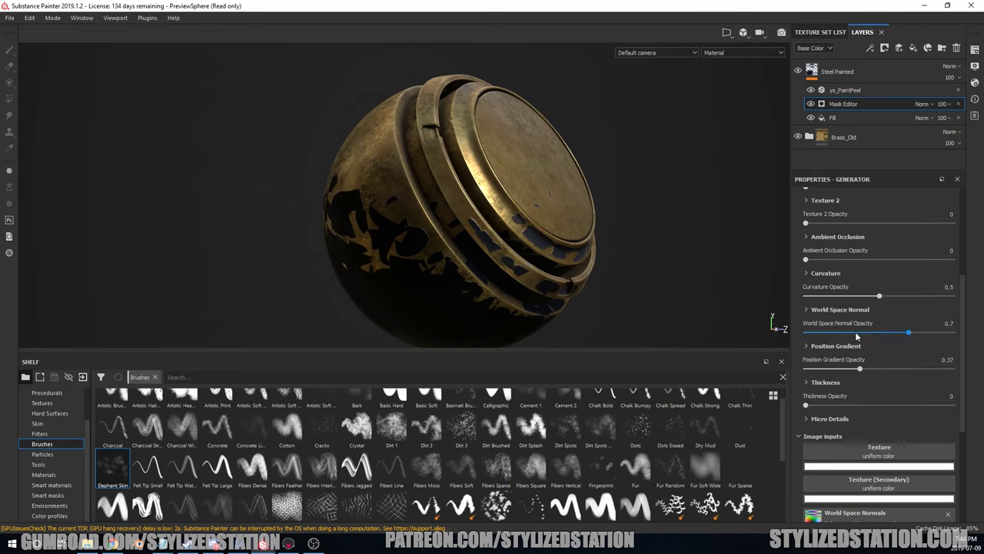
drag(855, 333, 865, 333)
mouse_move(510, 202)
alt+mouse_down()
mouse_move(454, 199)
mouse_move(514, 158)
alt+mouse_up()
alt+drag(434, 250, 638, 252)
Select the ys_PaintPeel filter and set its Paint Curveature to 0.92 after trying 0.52, inspecting the paint edges up close.
click(842, 92)
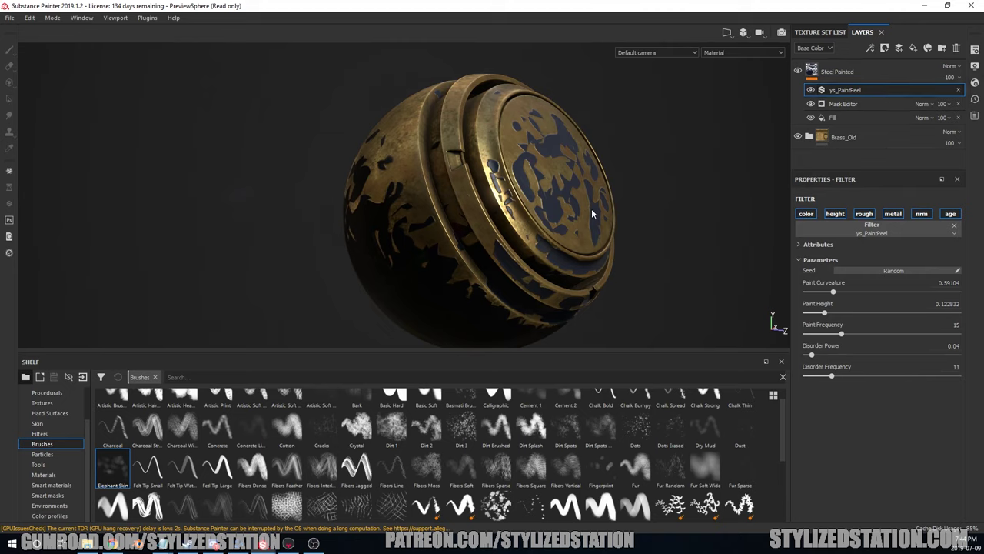
alt+drag(512, 245, 493, 244)
alt+middle_drag(493, 244, 440, 207)
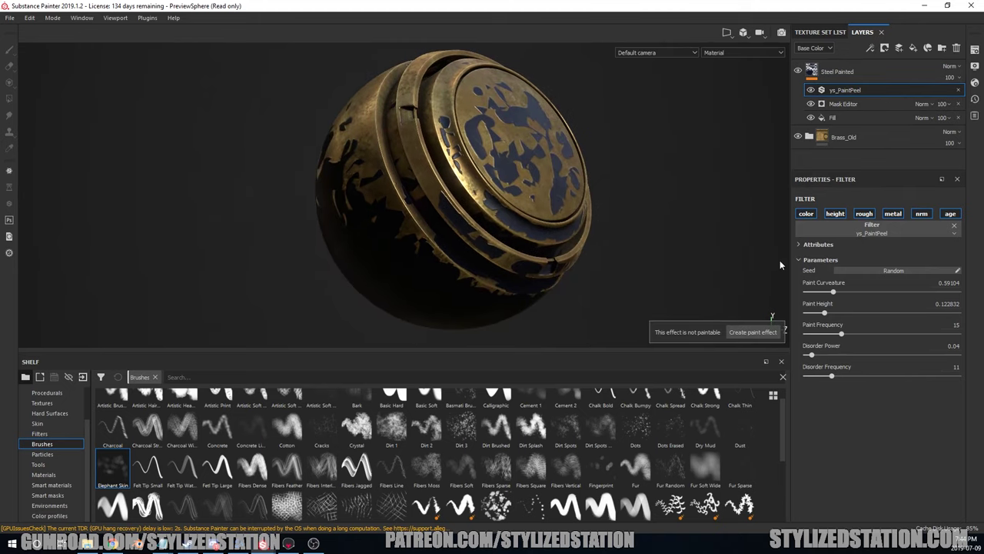
drag(837, 292, 875, 295)
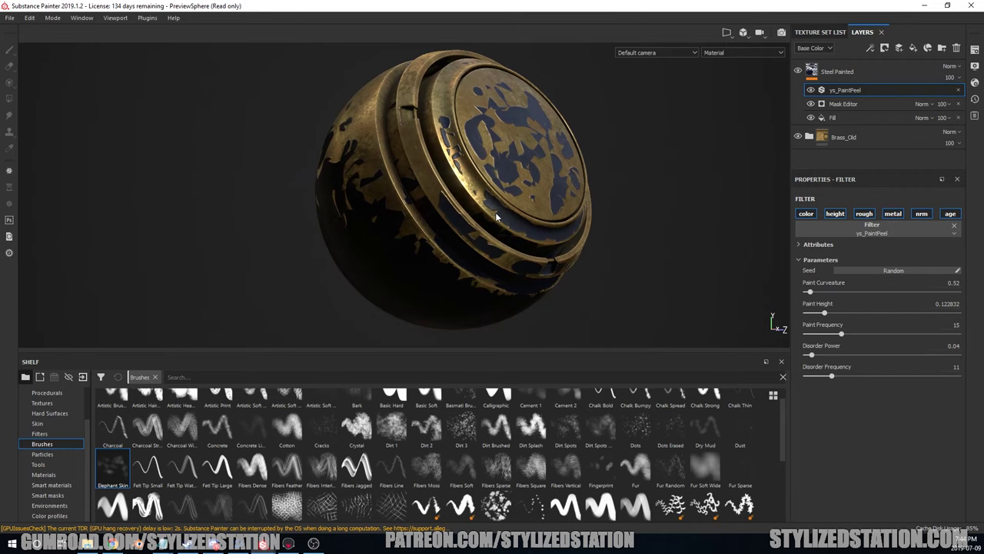
scroll(495, 213, down, 3)
scroll(495, 213, up, 8)
scroll(496, 213, up, 3)
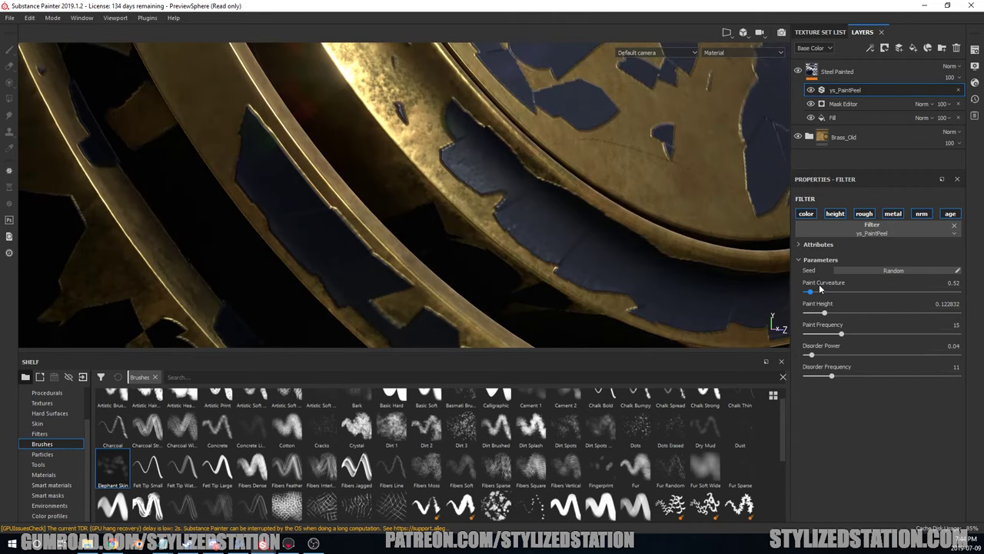
drag(823, 295, 873, 299)
drag(932, 300, 934, 300)
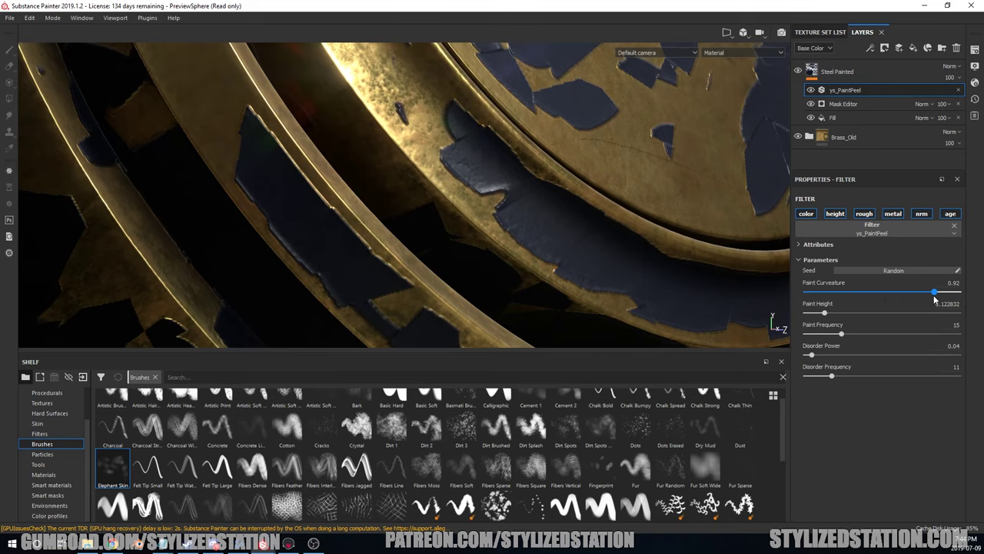
scroll(646, 237, down, 6)
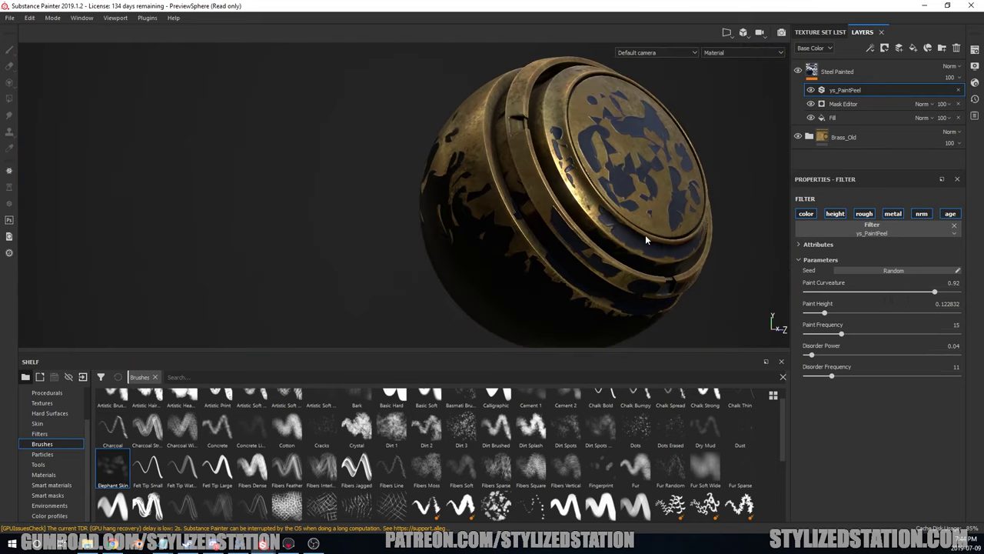
Set the ys_PaintPeel filter's Paint Height to 0.23 and its Paint Frequency to 7.
alt+middle_drag(552, 231, 529, 230)
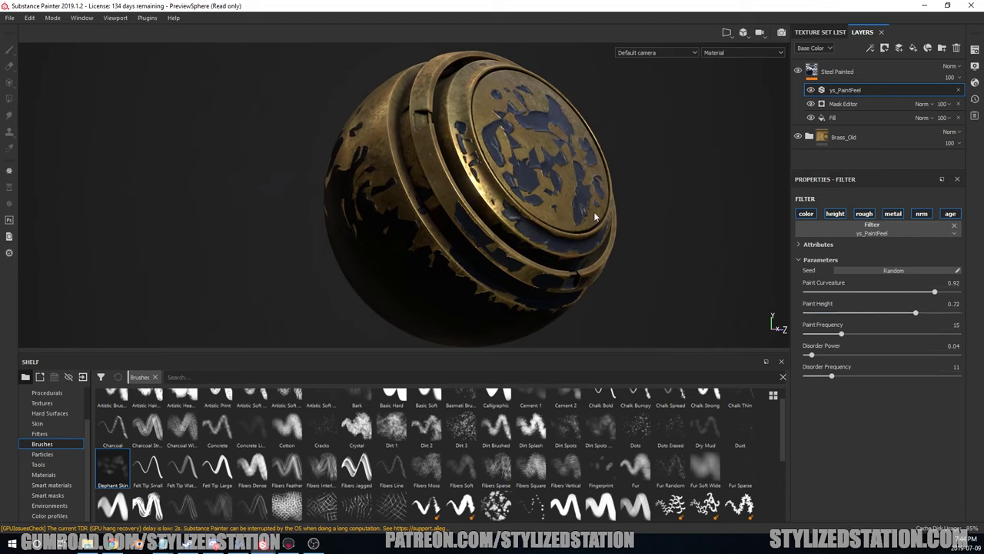
click(852, 314)
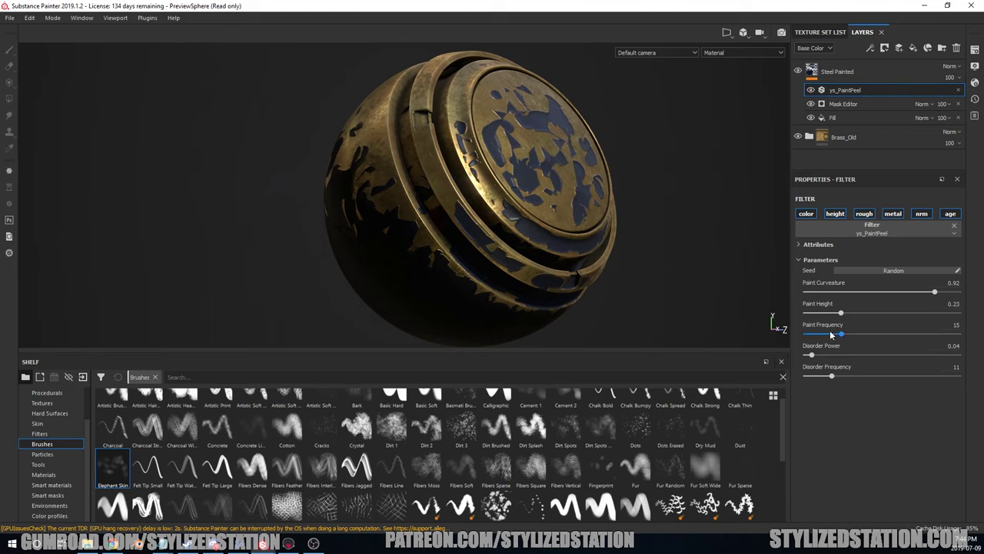
drag(837, 337, 921, 335)
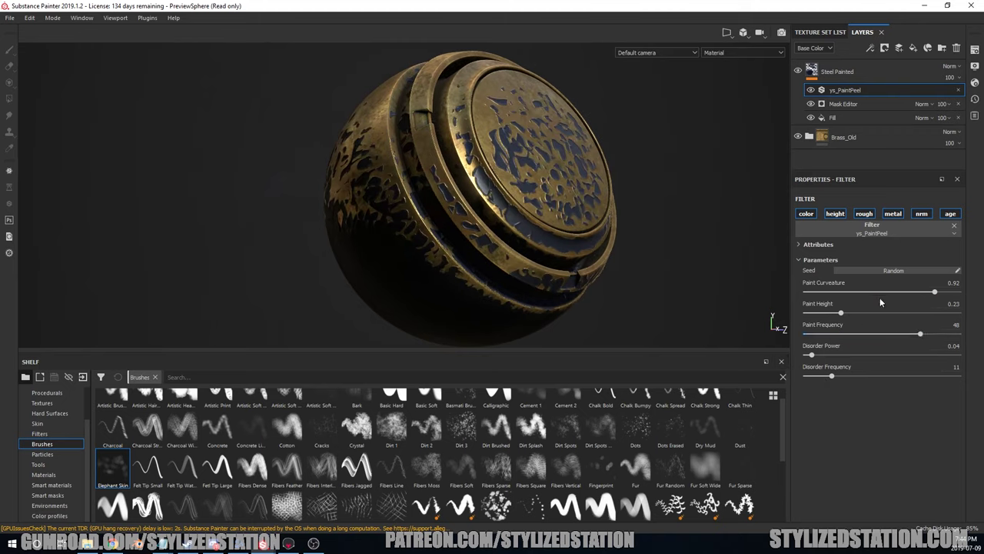
click(837, 335)
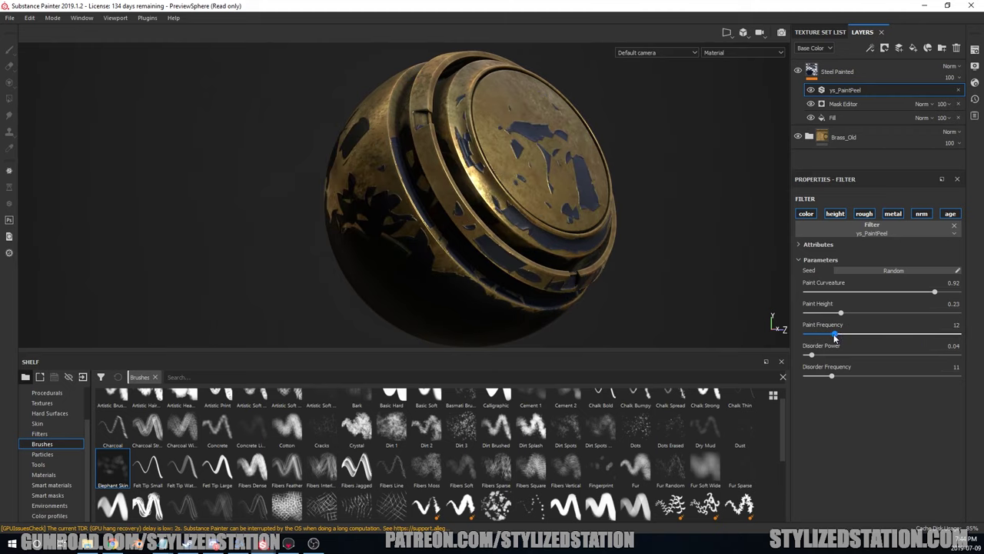
drag(834, 335, 822, 333)
mouse_move(575, 189)
alt+mouse_down()
mouse_move(424, 189)
mouse_move(559, 185)
alt+mouse_up()
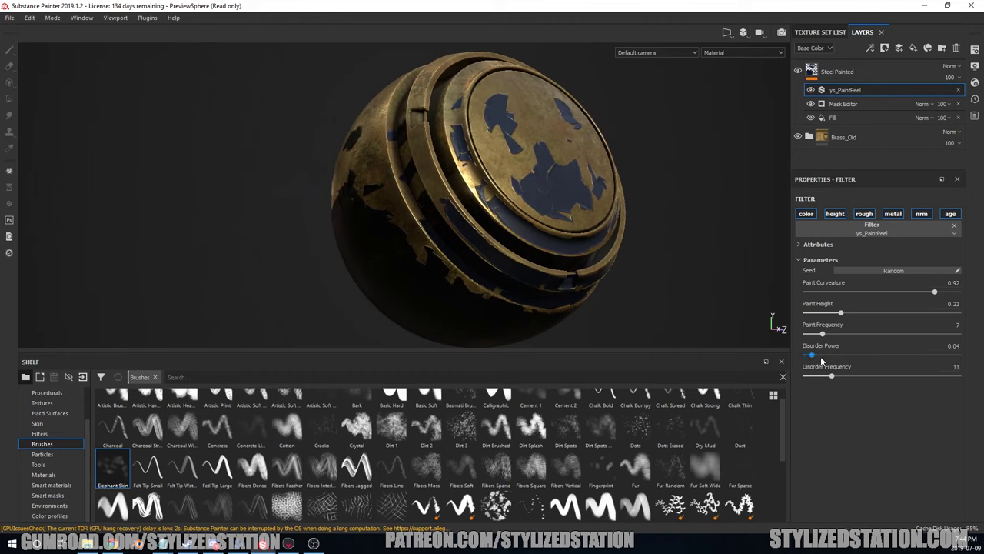
Set the ys_PaintPeel filter's Disorder Power to 0.12 and Disorder Frequency to 59, and inspect the flakes on the sphere.
mouse_move(818, 355)
mouse_down()
mouse_move(932, 355)
mouse_move(824, 353)
mouse_move(848, 375)
mouse_move(946, 374)
mouse_up()
alt+drag(544, 213, 541, 234)
alt+middle_drag(540, 235, 469, 248)
mouse_move(426, 199)
middle_down()
mouse_move(461, 242)
mouse_move(440, 205)
middle_up()
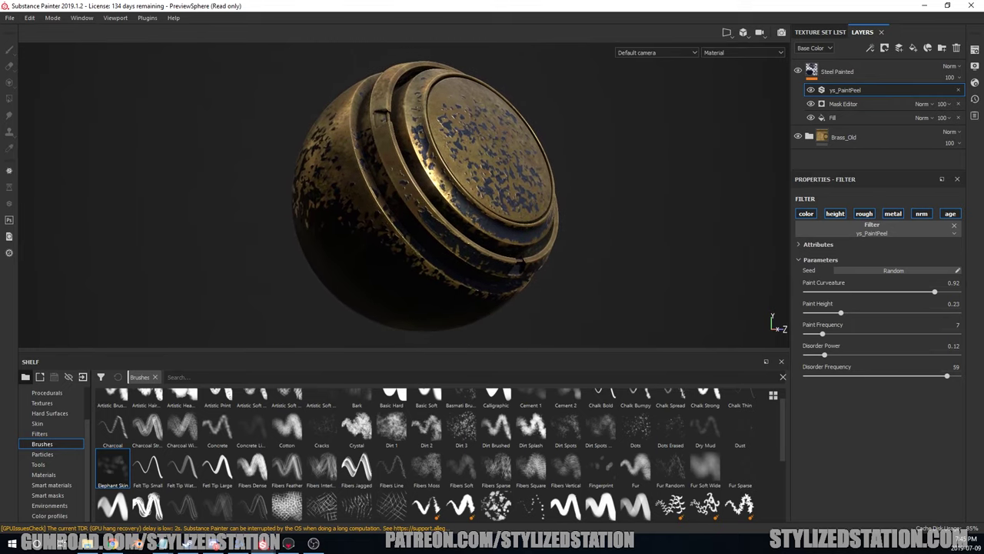